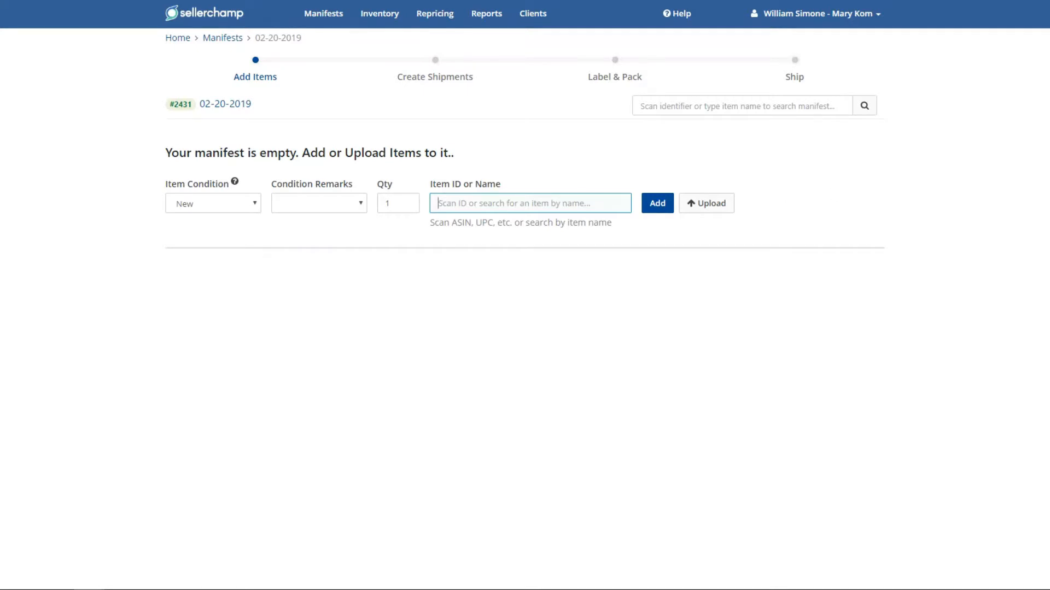
Review the columns of Sample.csv in Excel, and upload that file's items to the empty 02-20-2019 manifest.
left_click_drag(1049, 120, 750, 181)
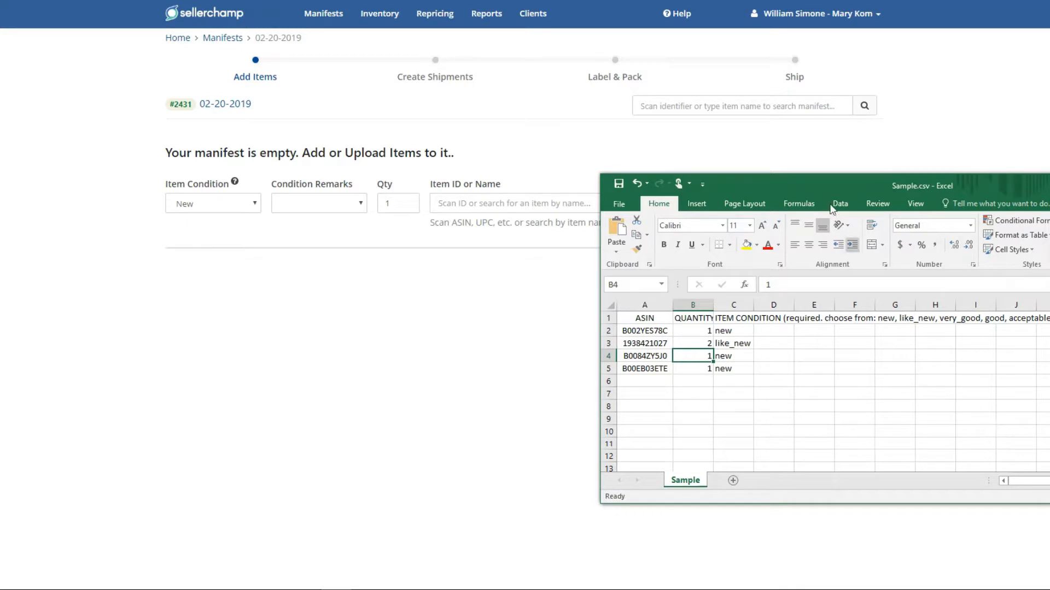
left_click_drag(754, 184, 1049, 197)
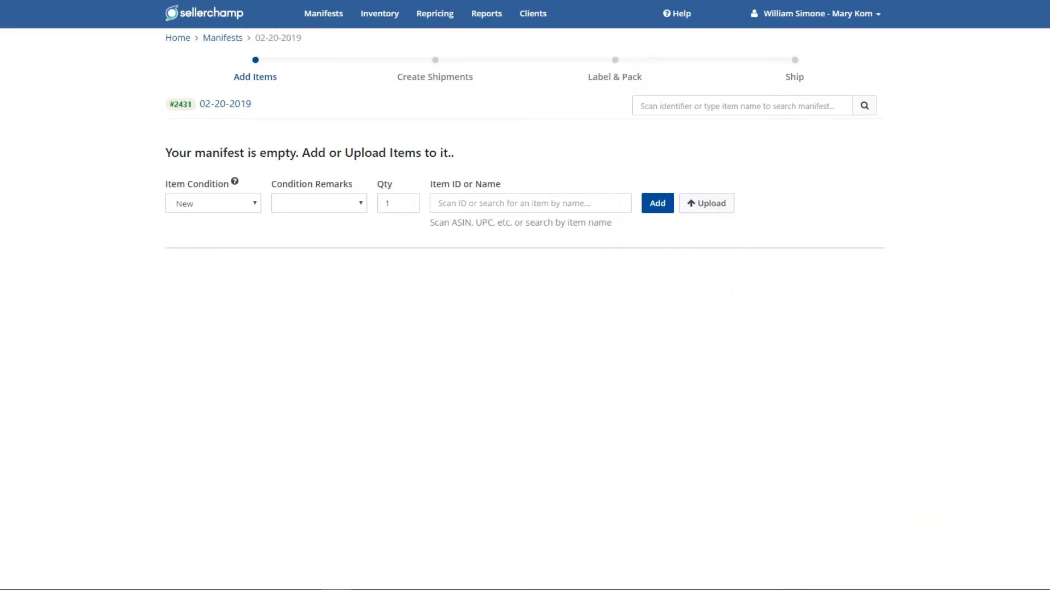
left_click(710, 202)
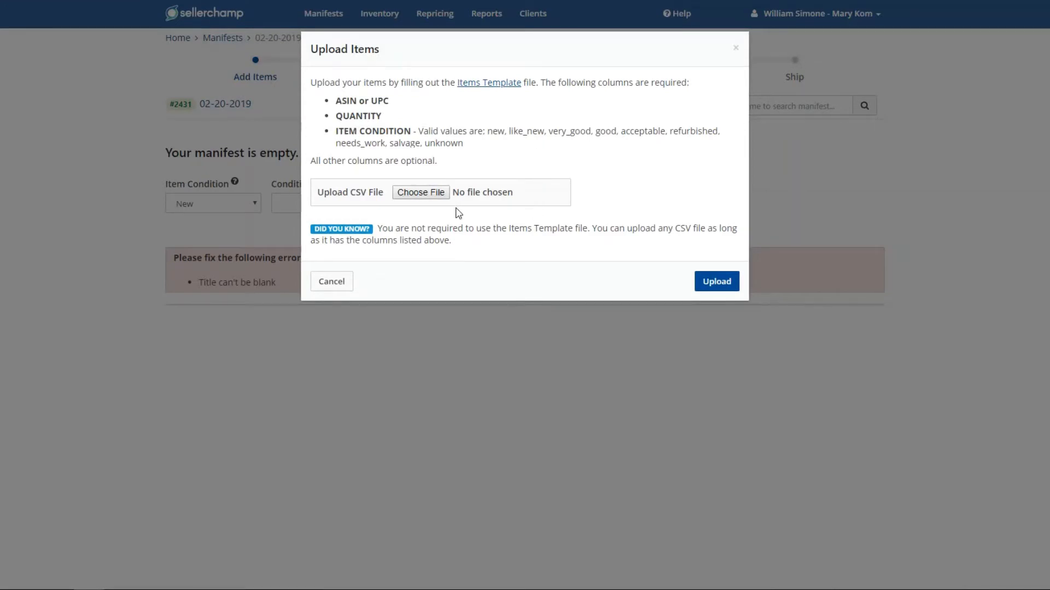
left_click(416, 193)
double_click(74, 222)
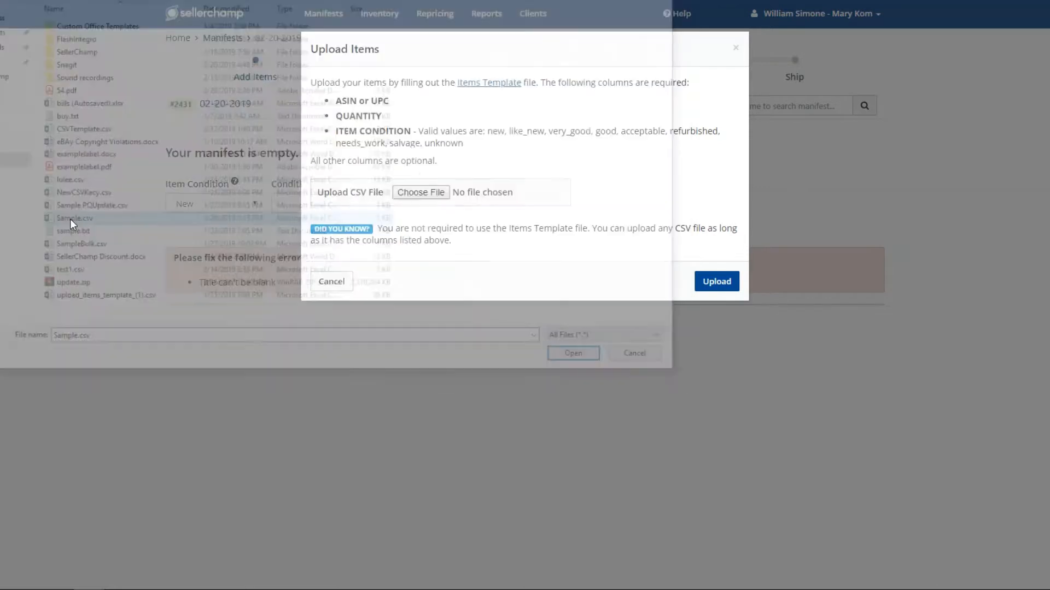
left_click(706, 282)
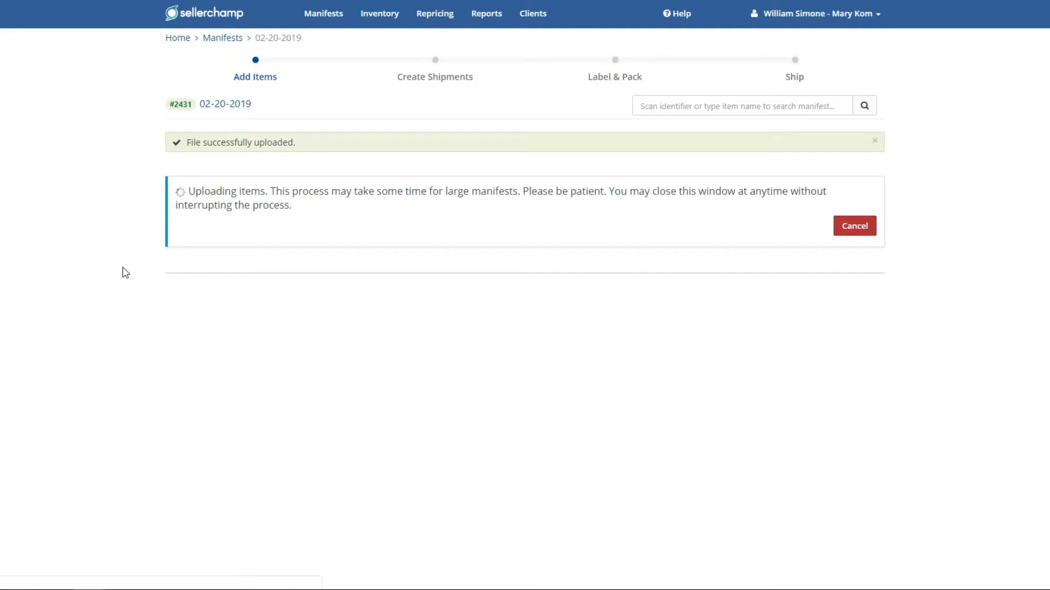
Resolve the multiple matches by choosing the Bostitch stapler SKU SC1-V0-JDDCDY3M and the Critical Thinking, 4th Edition SKU S11VHJSBY9JFR.
scroll(125, 272, "down", 5)
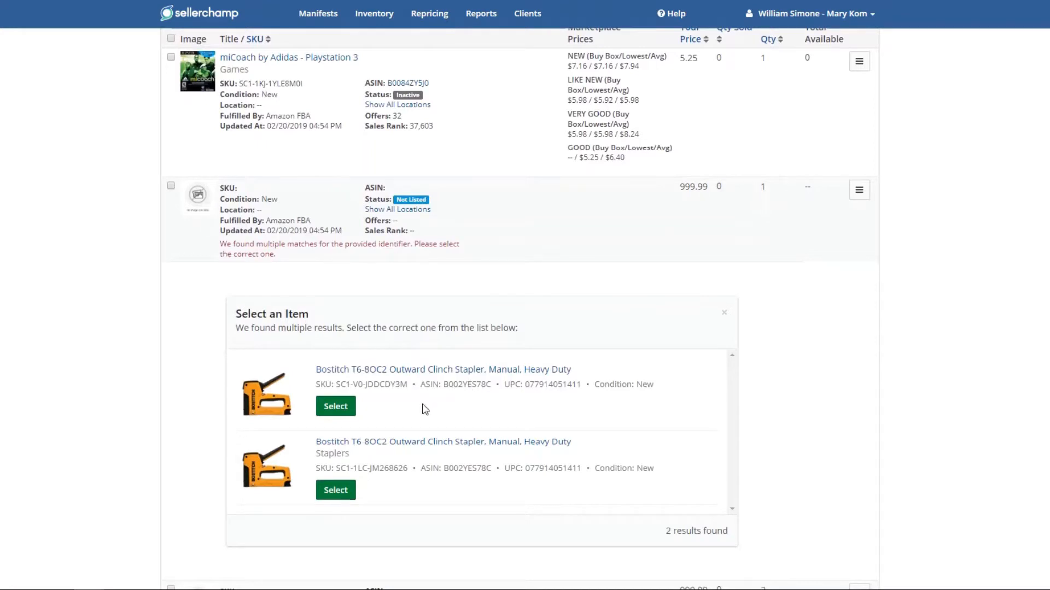
left_click(335, 407)
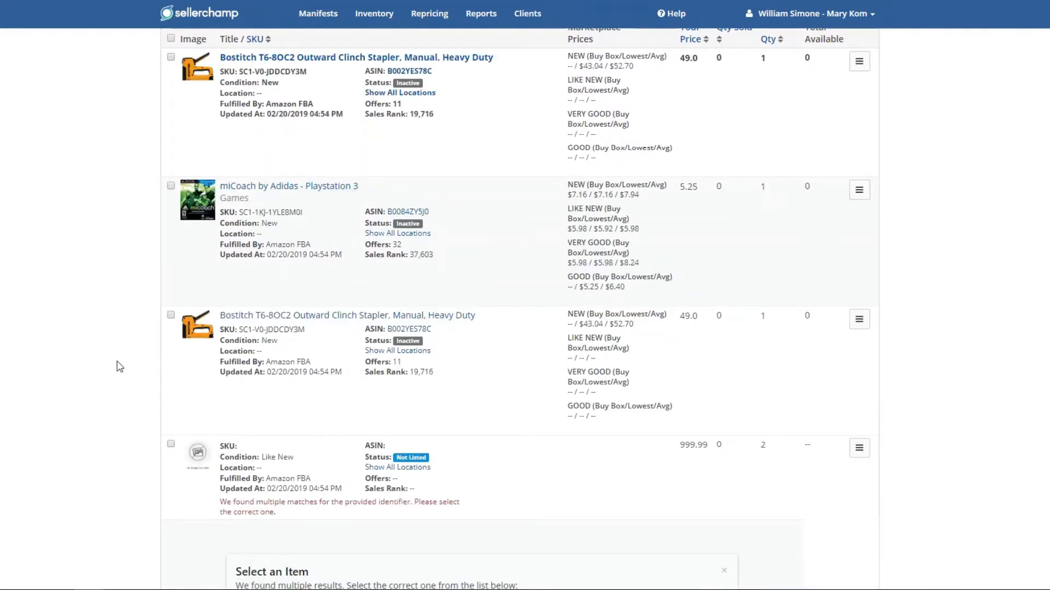
scroll(117, 363, "down", 6)
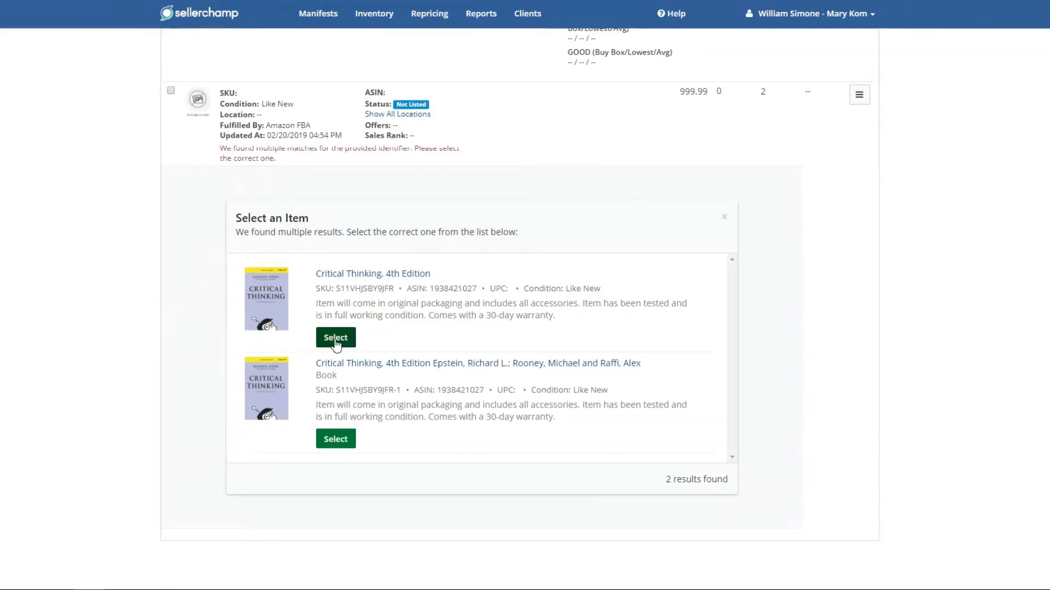
left_click(336, 337)
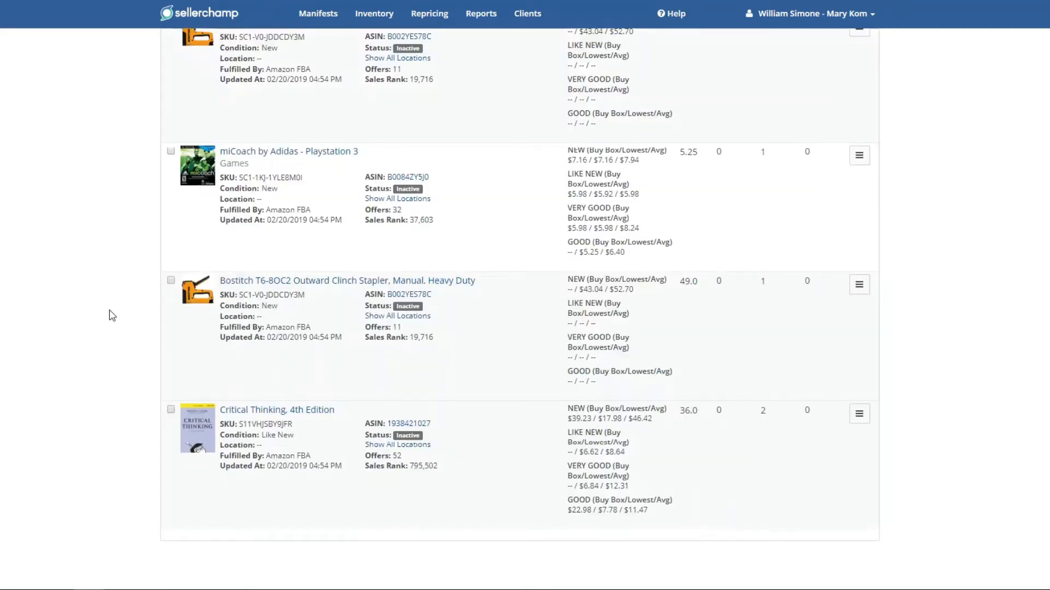
Resolve the remaining multiple match by choosing the Savannah Bee Company Wildflower Honey listing with SKU SC1-1KN-JLY36G8A.
scroll(112, 313, "down", 5)
scroll(115, 314, "down", 1)
scroll(116, 312, "up", 8)
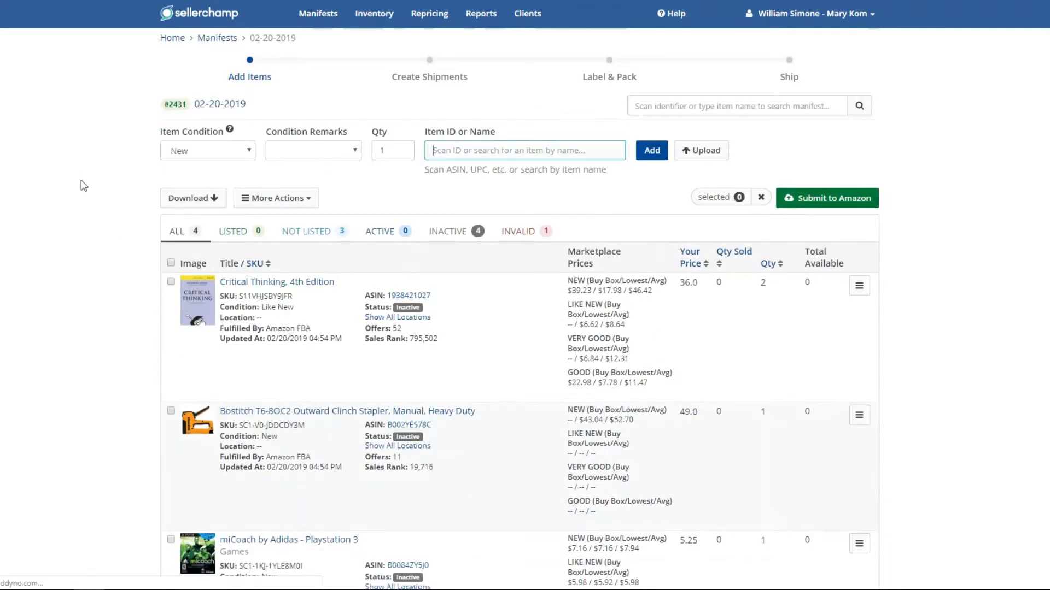
scroll(112, 346, "down", 8)
scroll(118, 345, "down", 5)
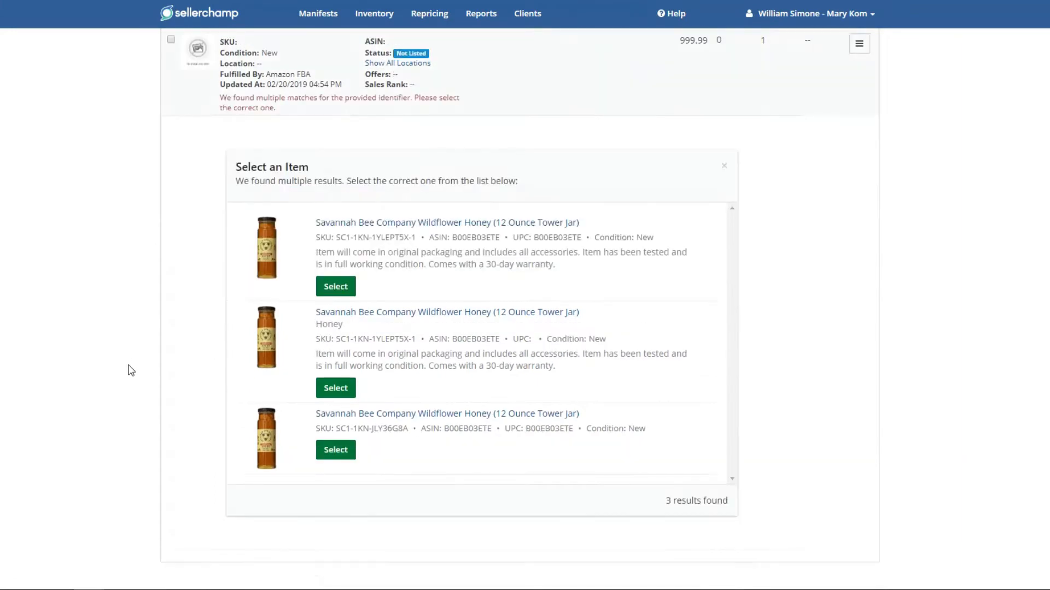
left_click(333, 453)
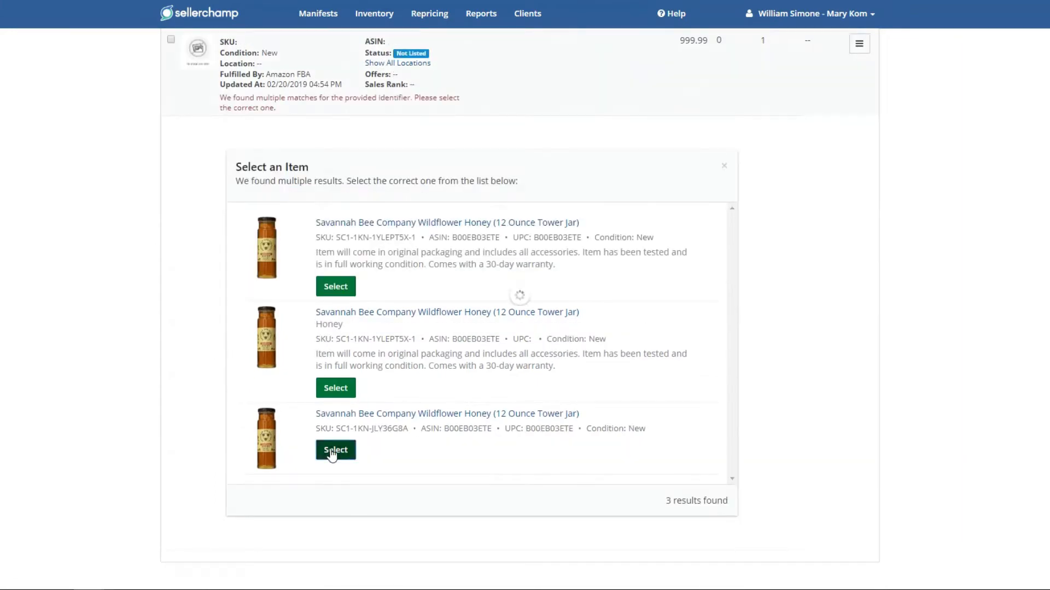
Examine the manifest's matched items, checking their SKUs, ASINs, conditions, marketplace prices, own prices and quantities.
scroll(122, 349, "down", 6)
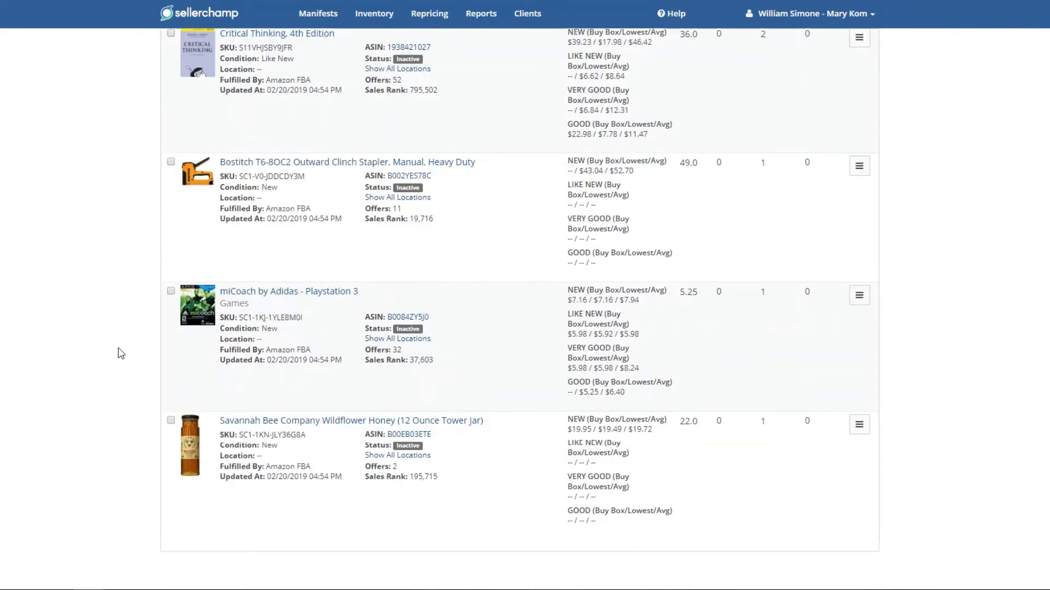
scroll(119, 348, "up", 5)
scroll(88, 218, "up", 1)
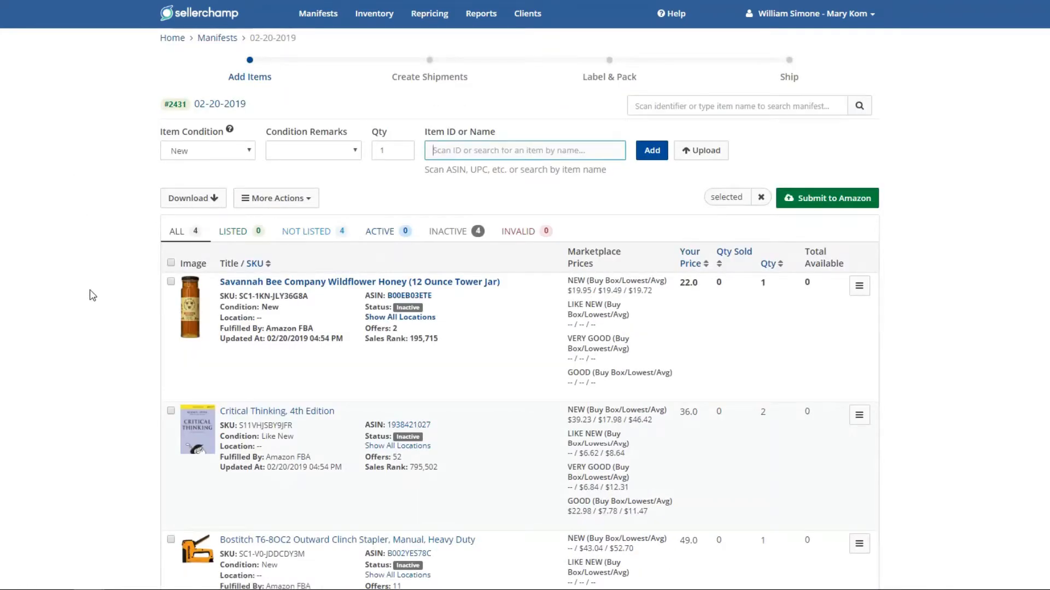
scroll(94, 296, "down", 3)
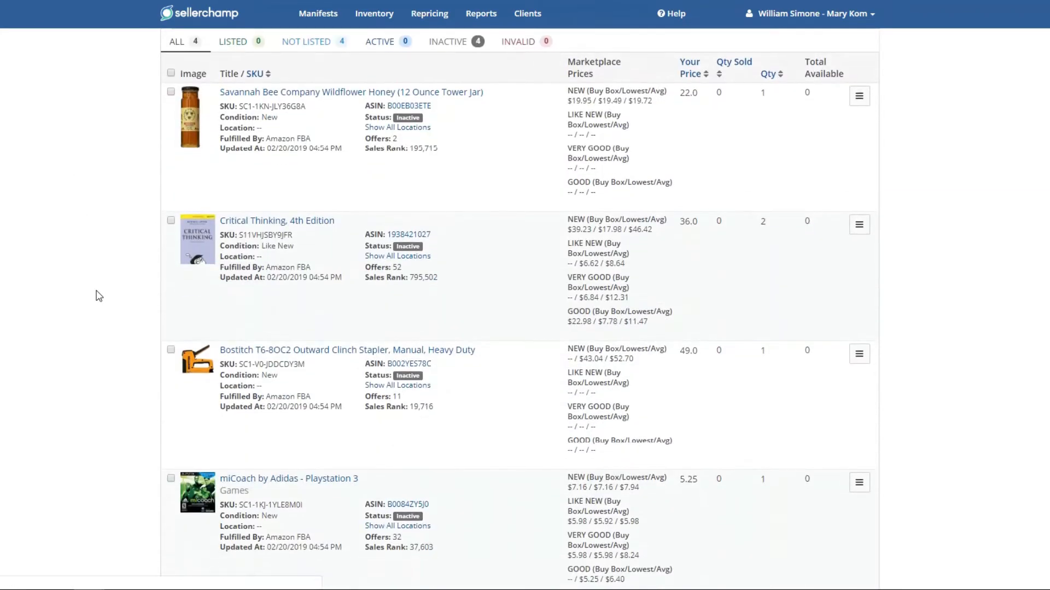
scroll(98, 296, "down", 1)
scroll(104, 295, "up", 2)
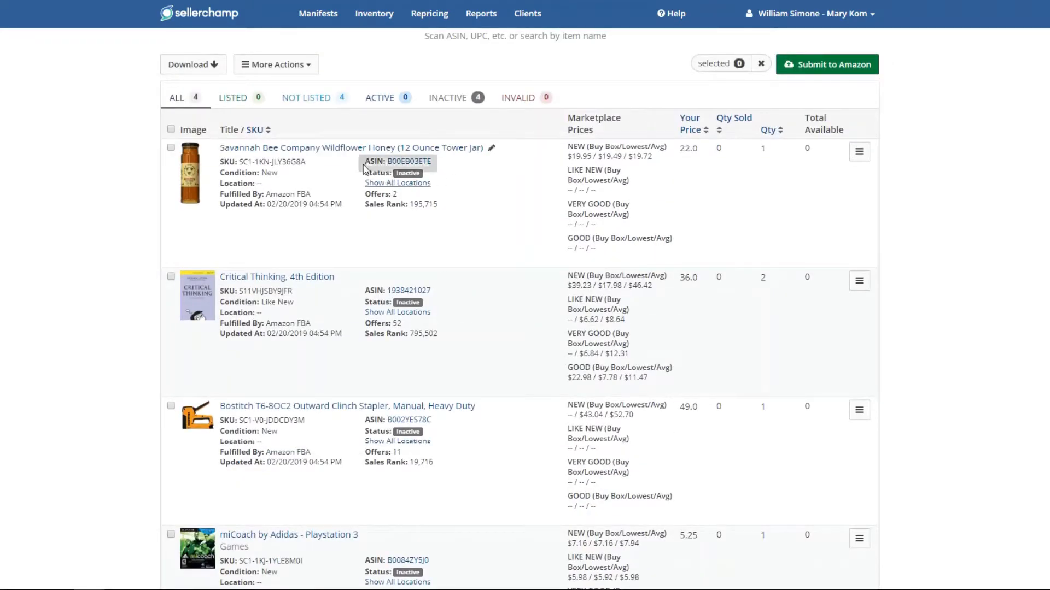
mouse_move(187, 185)
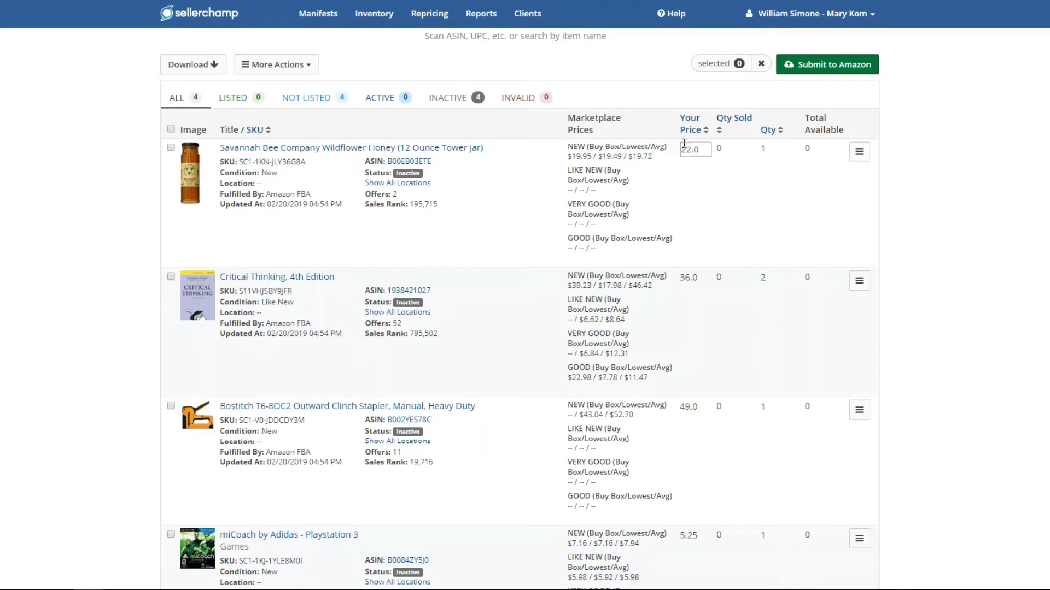
scroll(553, 254, "down", 3)
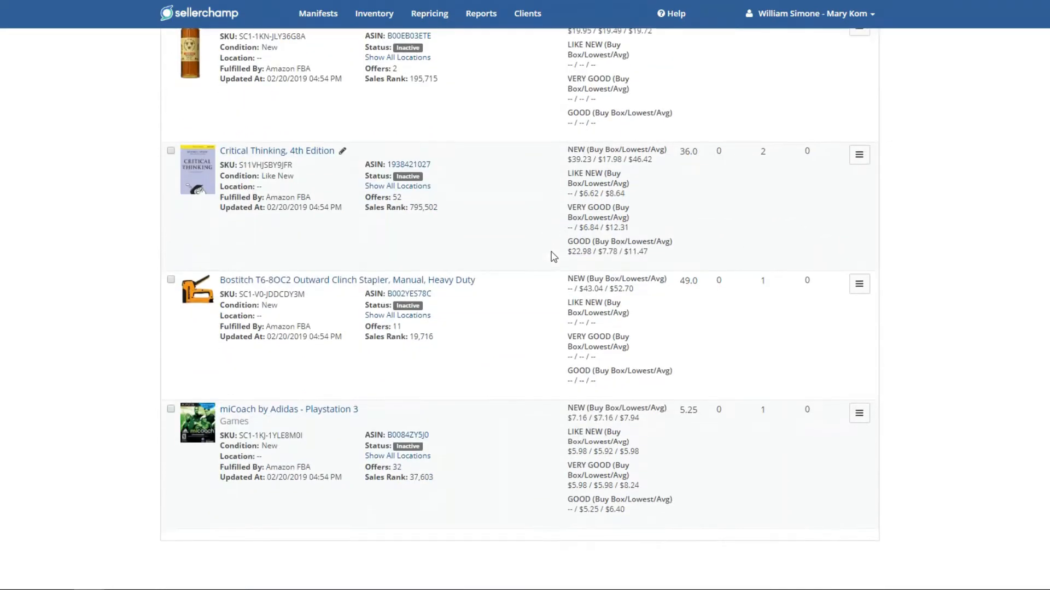
scroll(553, 255, "up", 4)
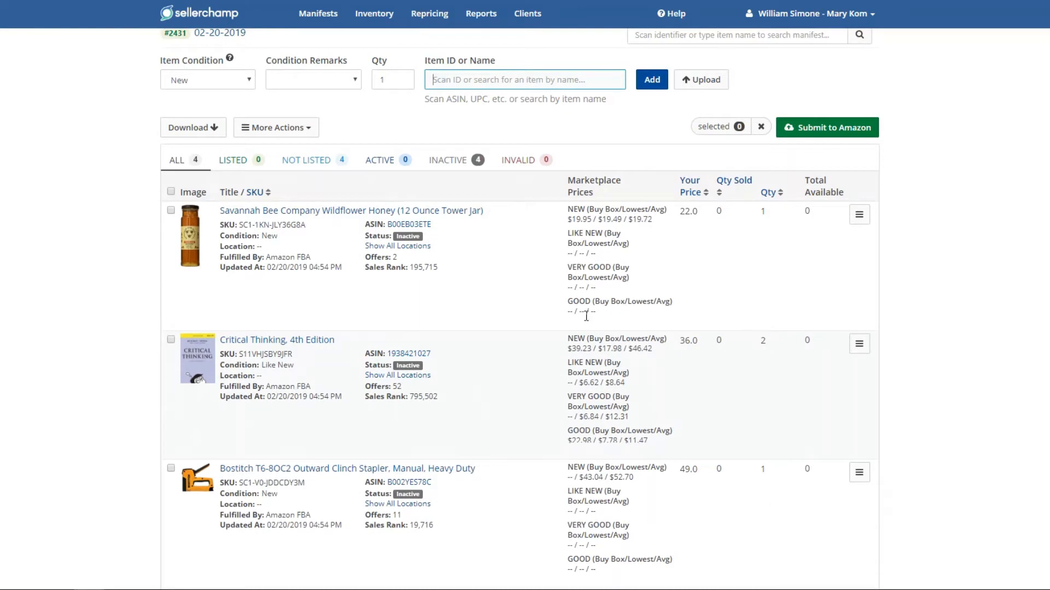
Change the Savannah Bee Company Wildflower Honey item's condition to Like New and set it back to New.
scroll(579, 315, "down", 3)
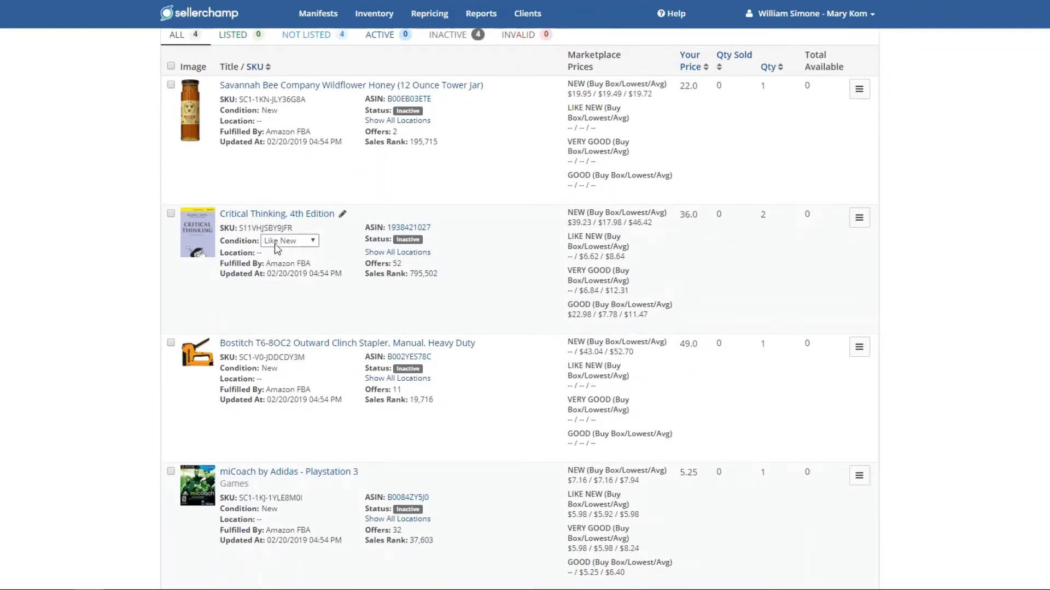
left_click(279, 115)
left_click(280, 142)
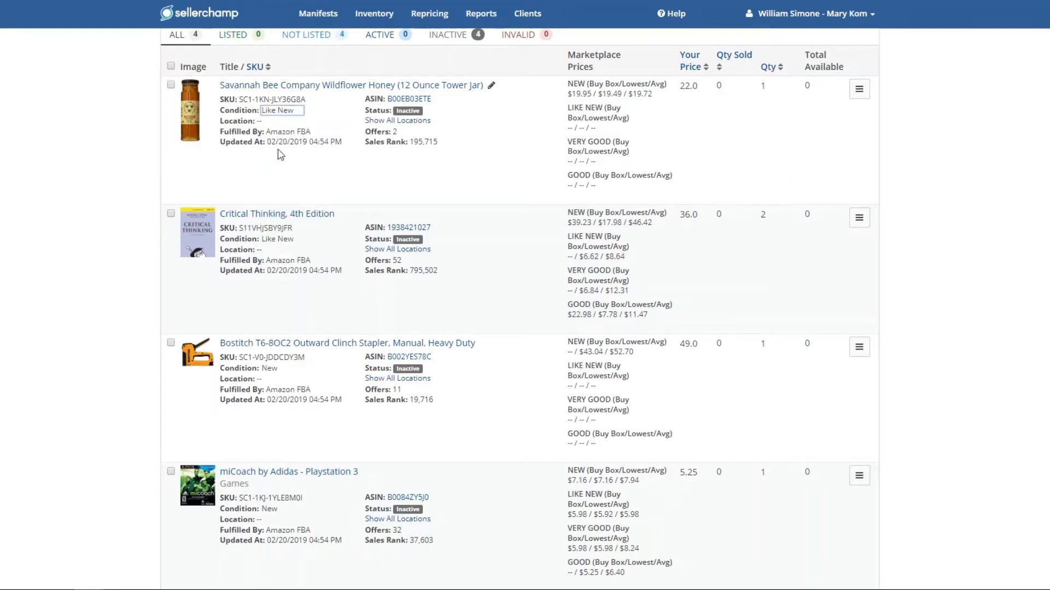
left_click(288, 112)
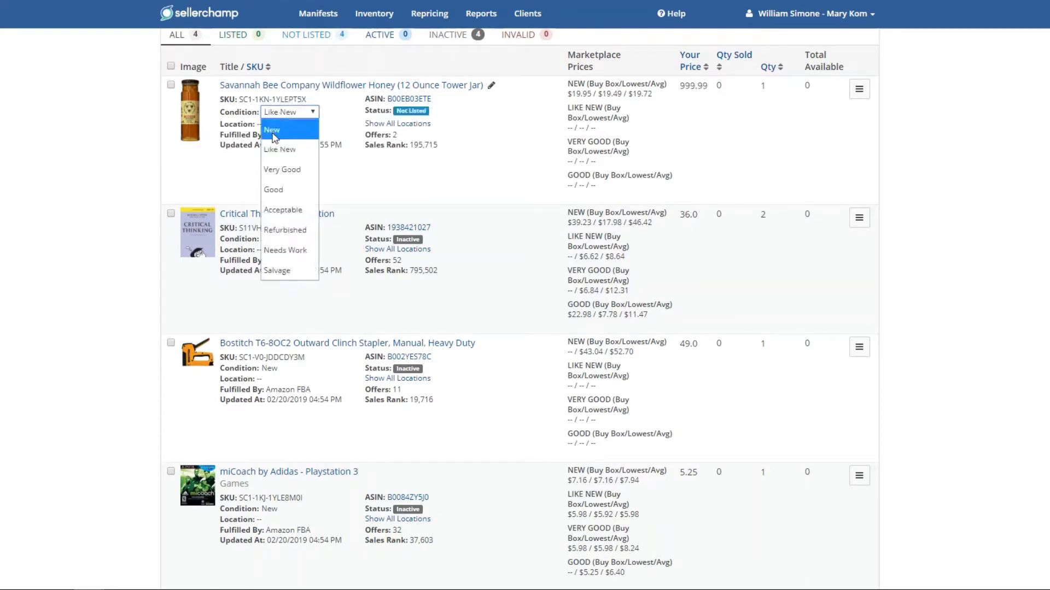
left_click(273, 131)
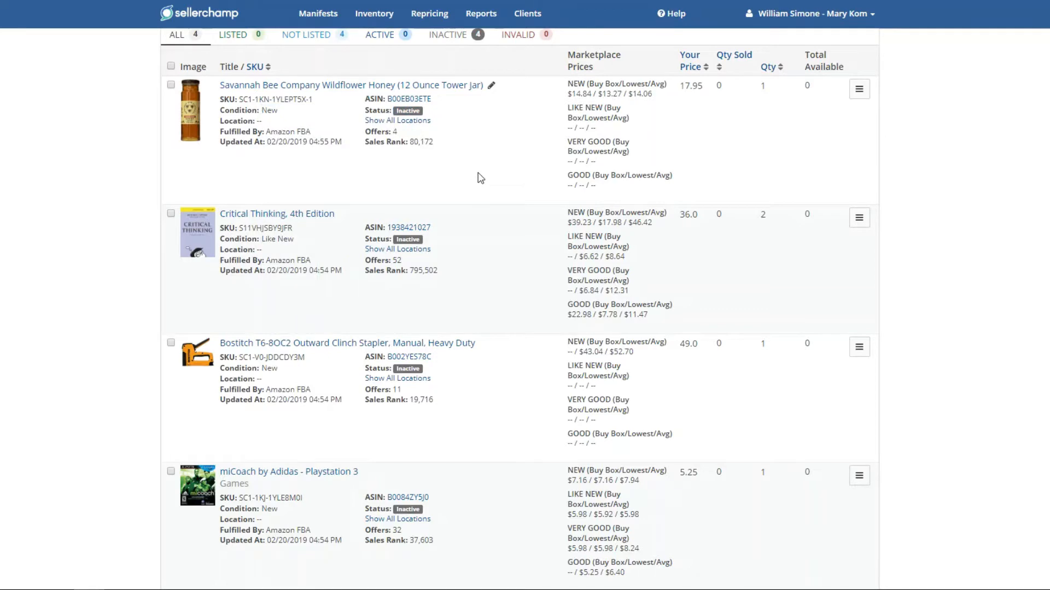
Look over the items in the 02-20-2019 manifest and submit them to Amazon.
scroll(481, 186, "down", 1)
scroll(530, 281, "up", 3)
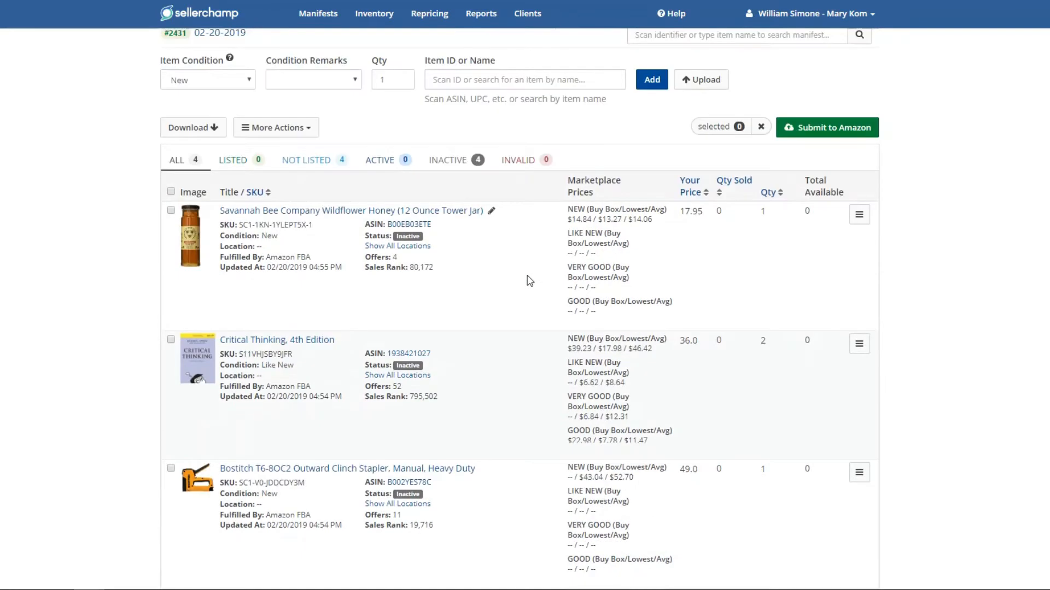
scroll(530, 281, "down", 2)
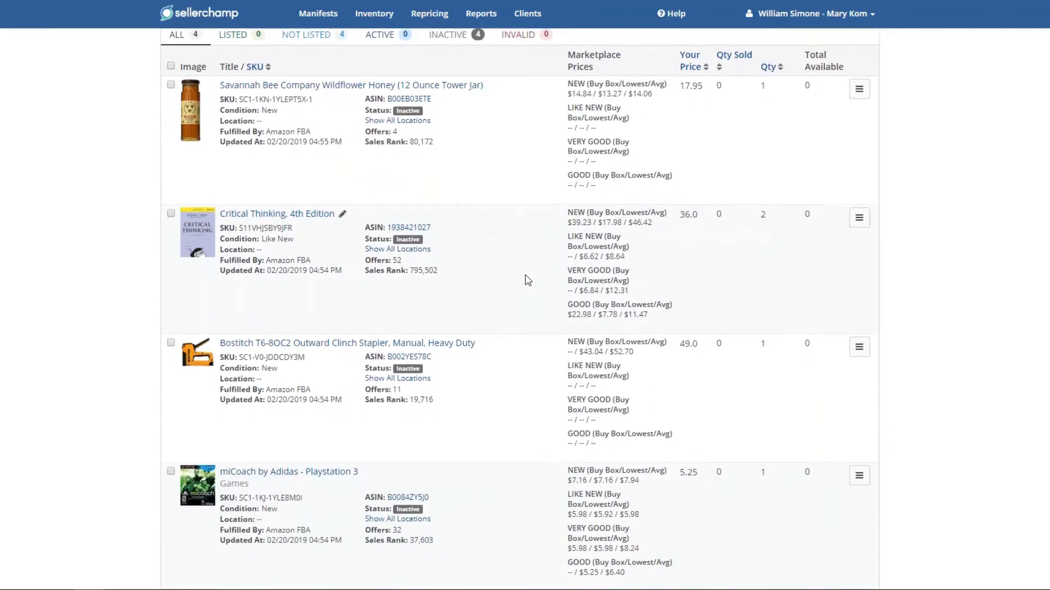
scroll(528, 281, "up", 2)
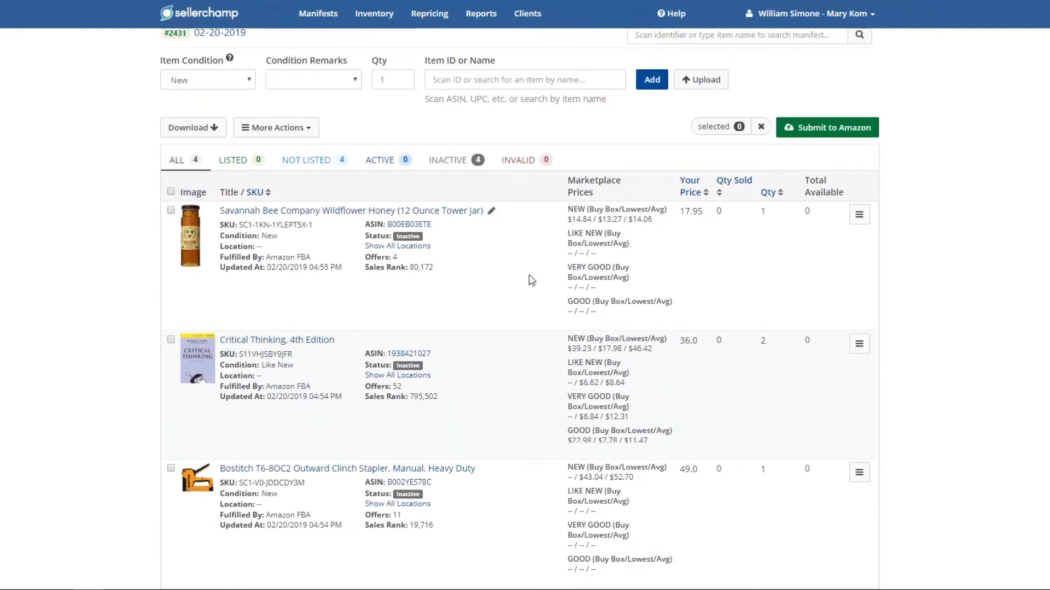
scroll(529, 281, "down", 3)
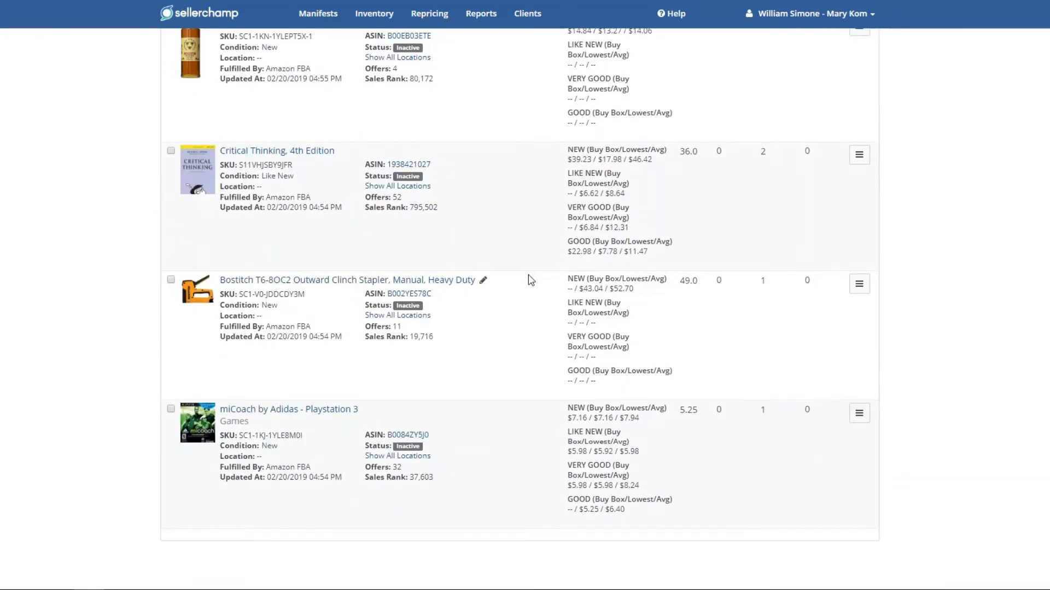
scroll(530, 281, "up", 4)
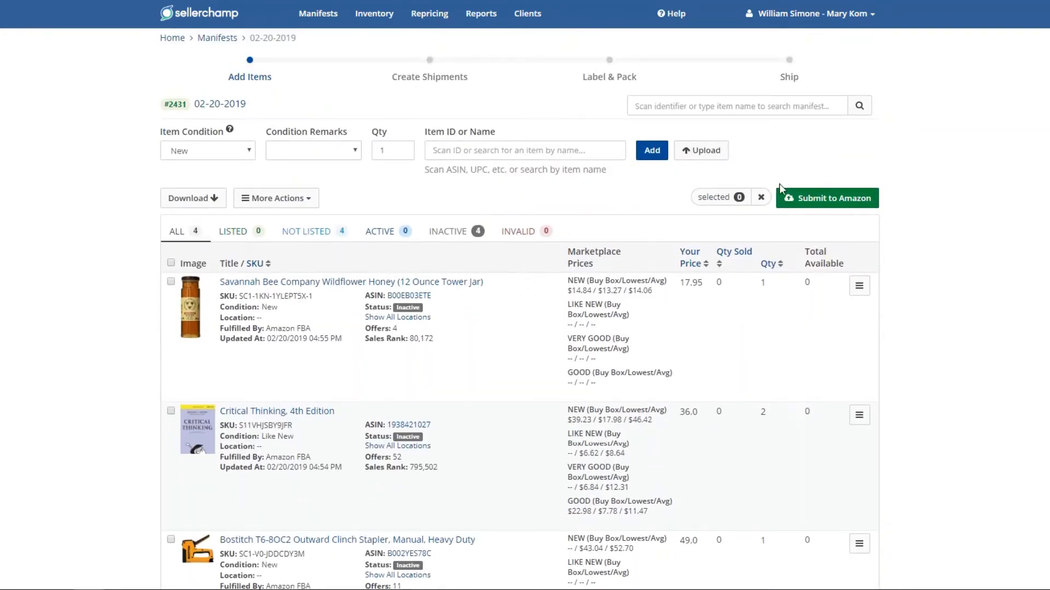
left_click(817, 198)
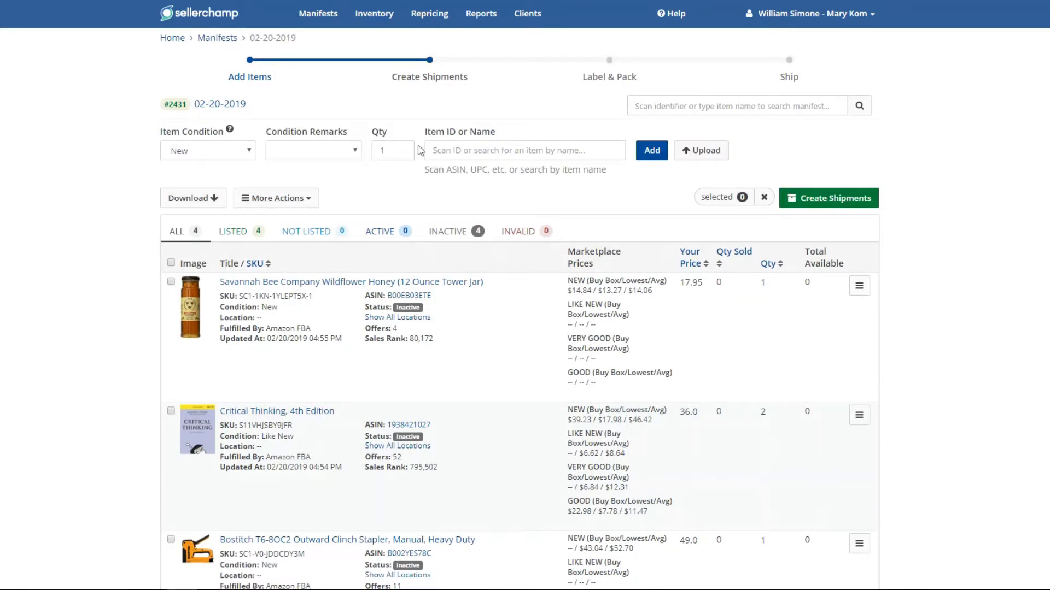
Create the Amazon shipments for the listed items in the 02-20-2019 manifest.
scroll(509, 344, "down", 5)
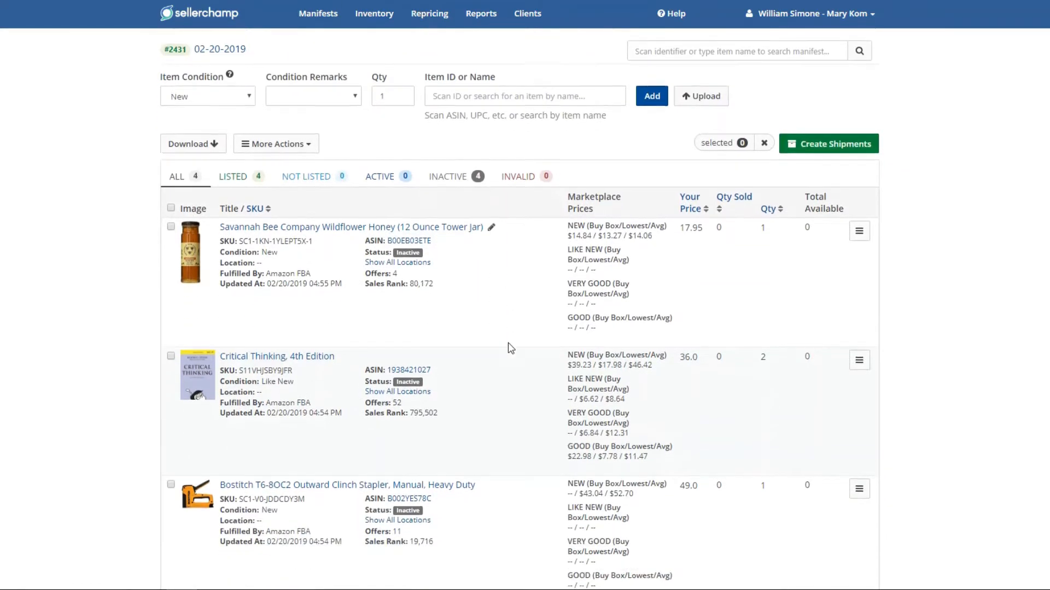
scroll(508, 347, "up", 4)
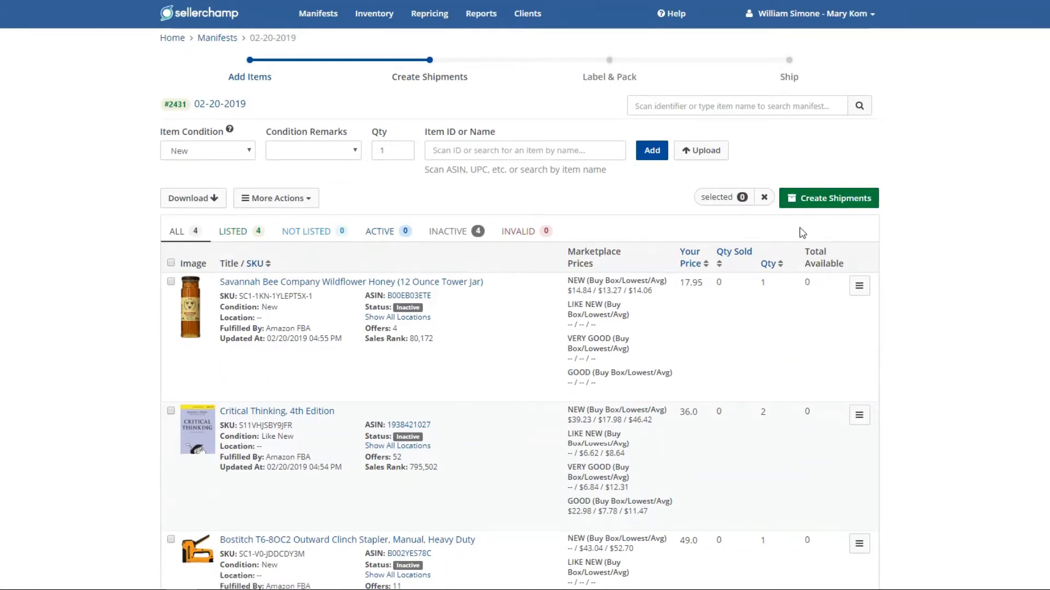
scroll(796, 234, "down", 1)
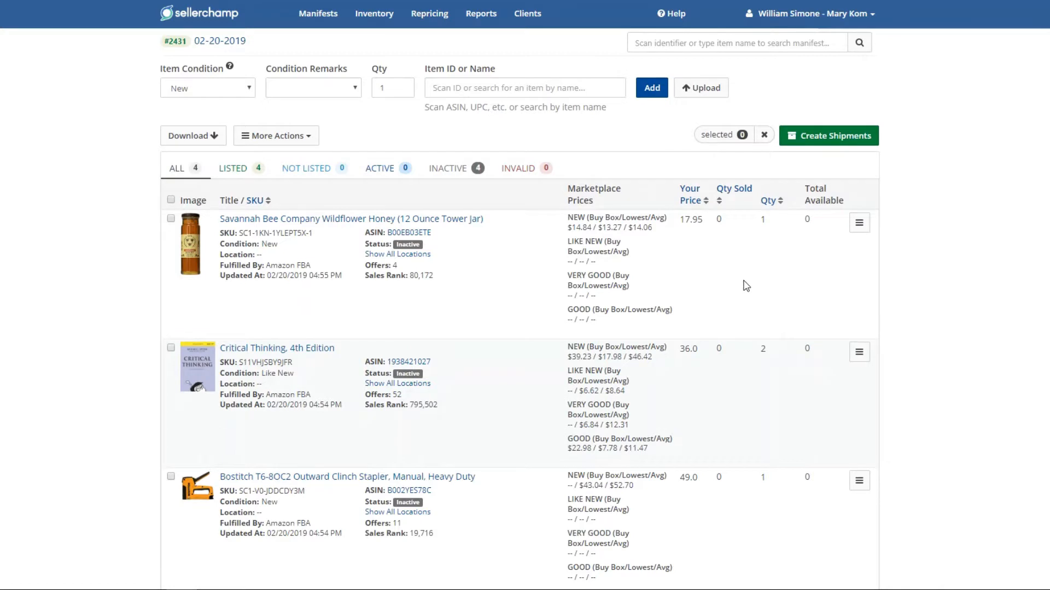
left_click(822, 141)
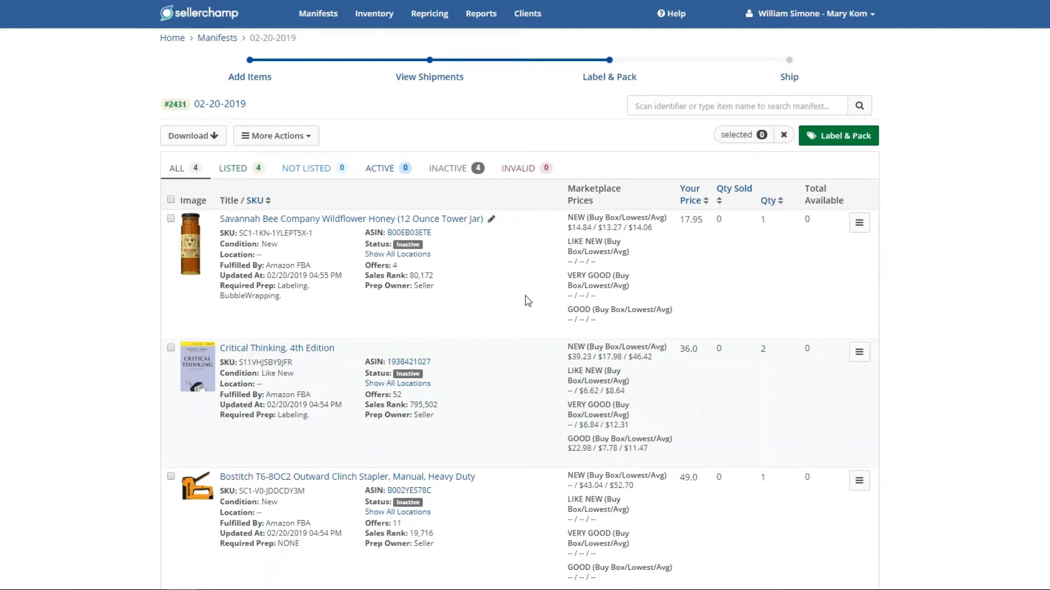
View the list of shipments for the manifest and proceed to its Label & Pack stage.
left_click(412, 82)
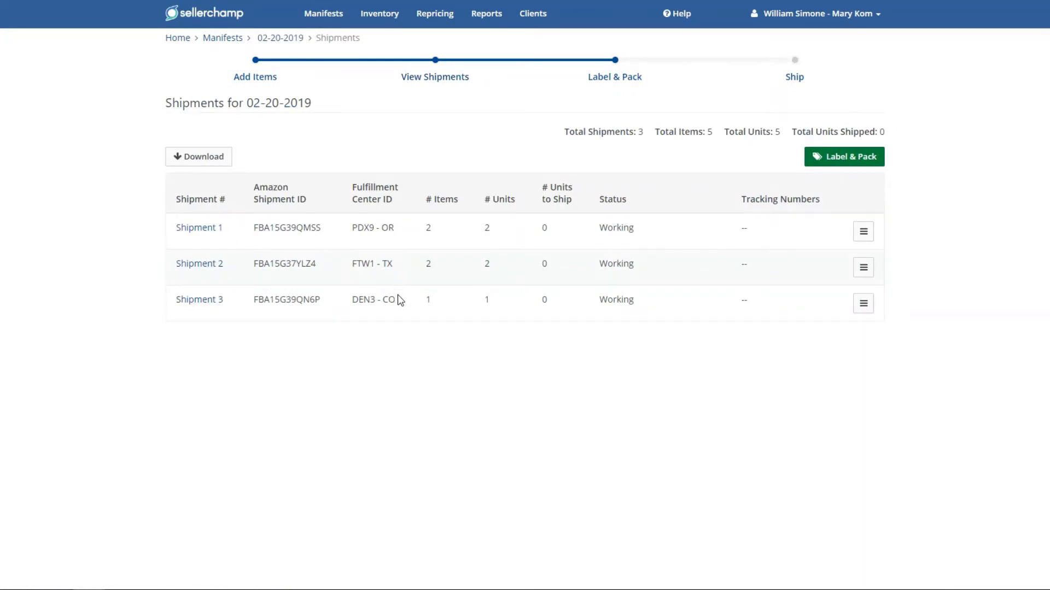
left_click(614, 82)
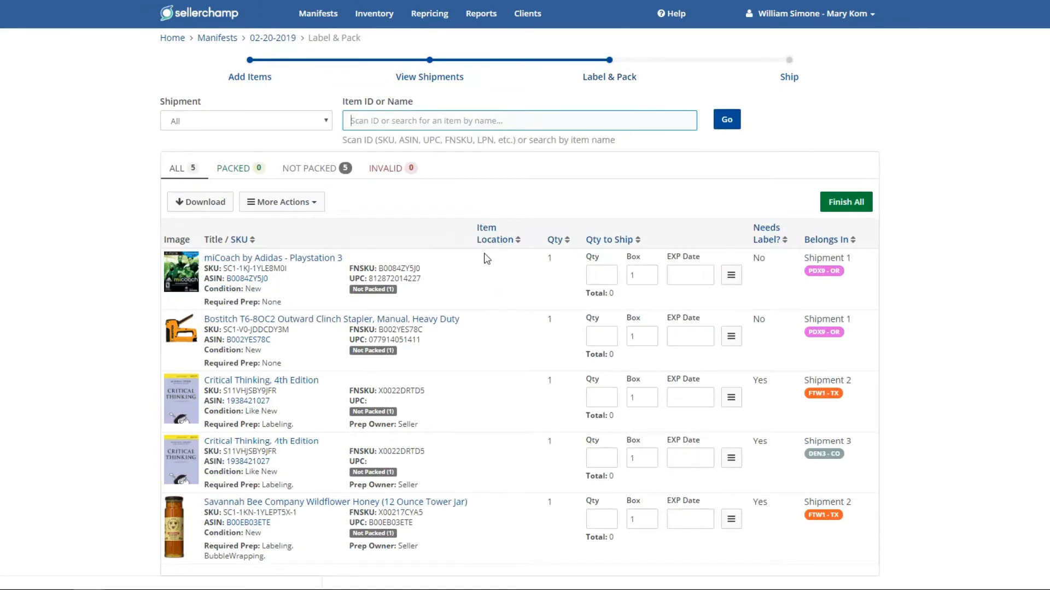
View the items of Shipment 1, Shipment 2 and Shipment 3 in turn, and return to the list of all shipments' items.
scroll(487, 258, "down", 1)
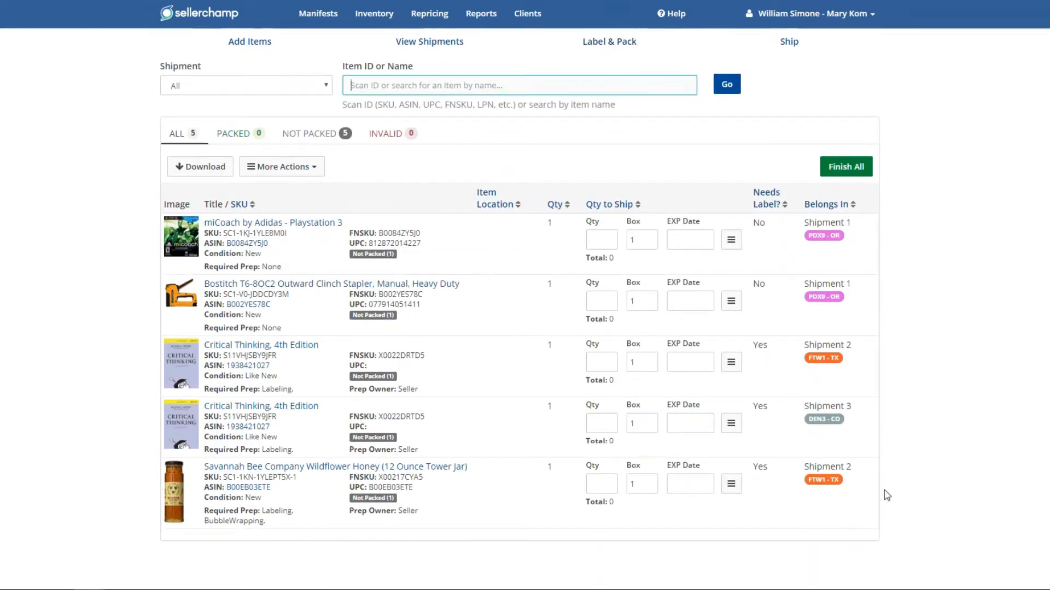
left_click(225, 88)
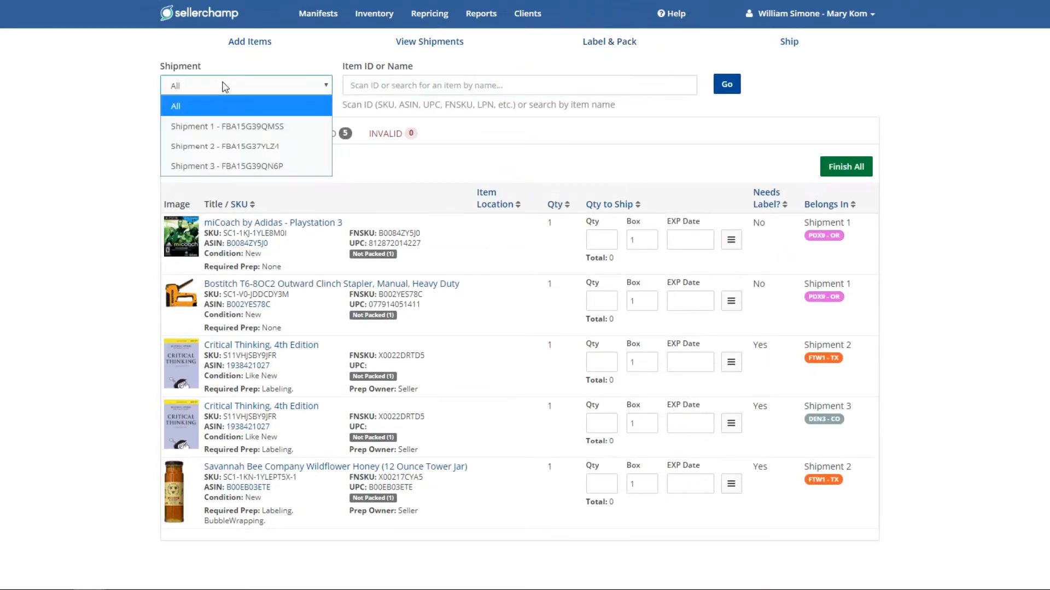
left_click(209, 127)
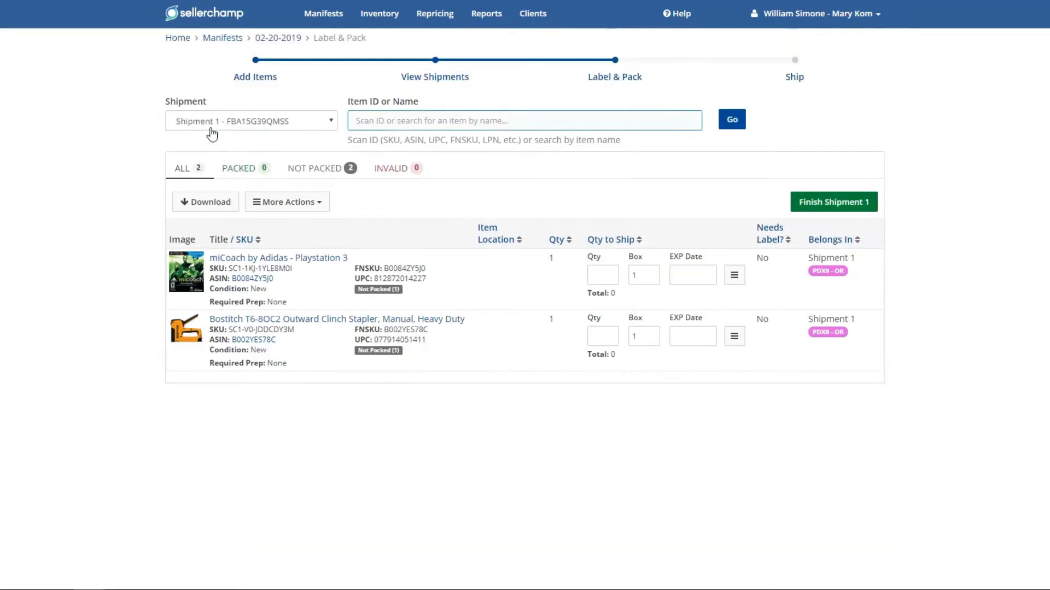
left_click(206, 123)
left_click(204, 180)
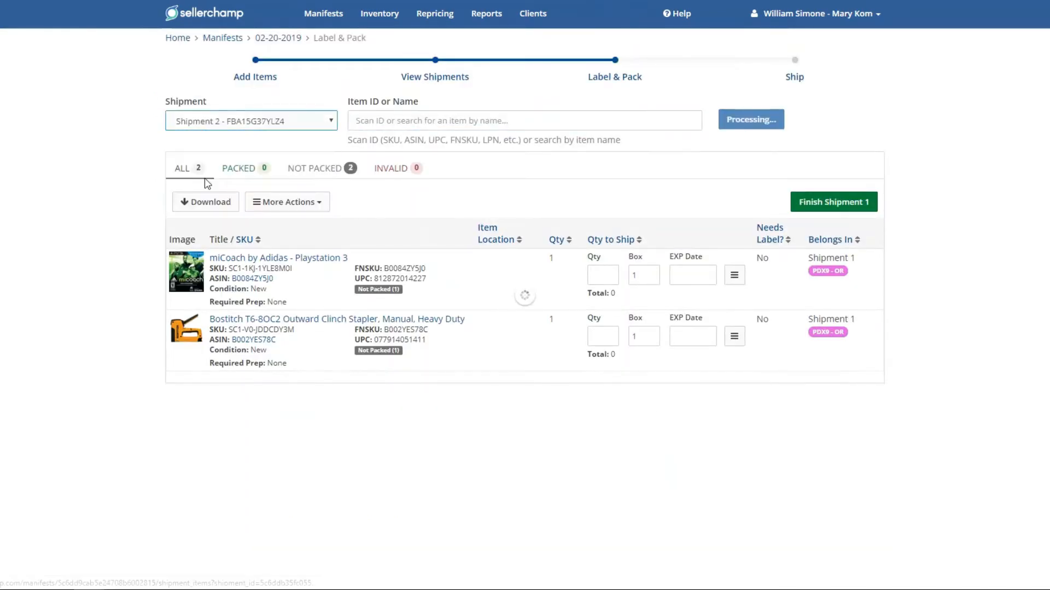
left_click(207, 122)
left_click(207, 199)
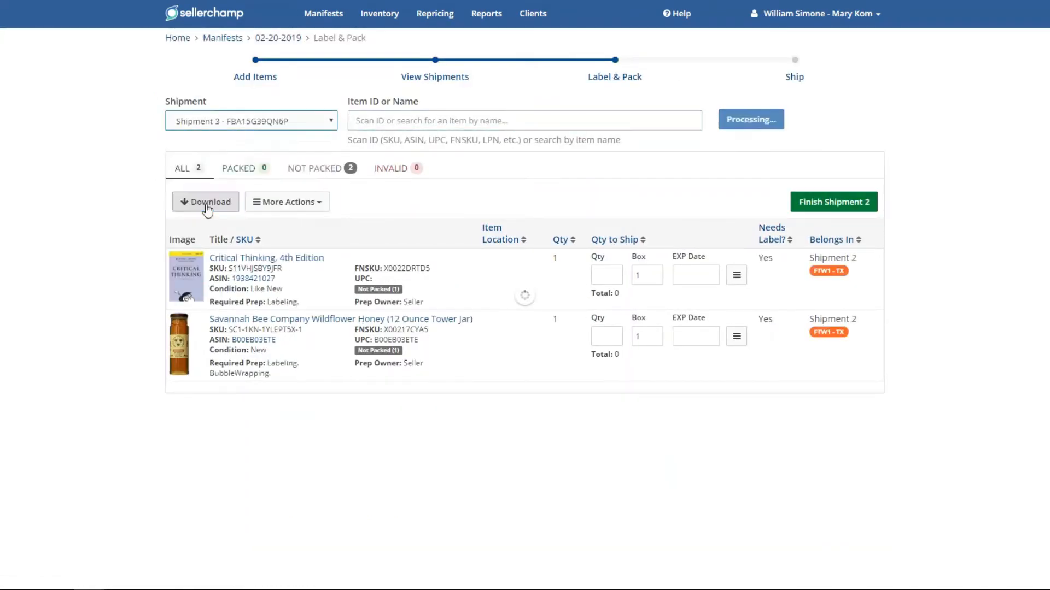
left_click(205, 128)
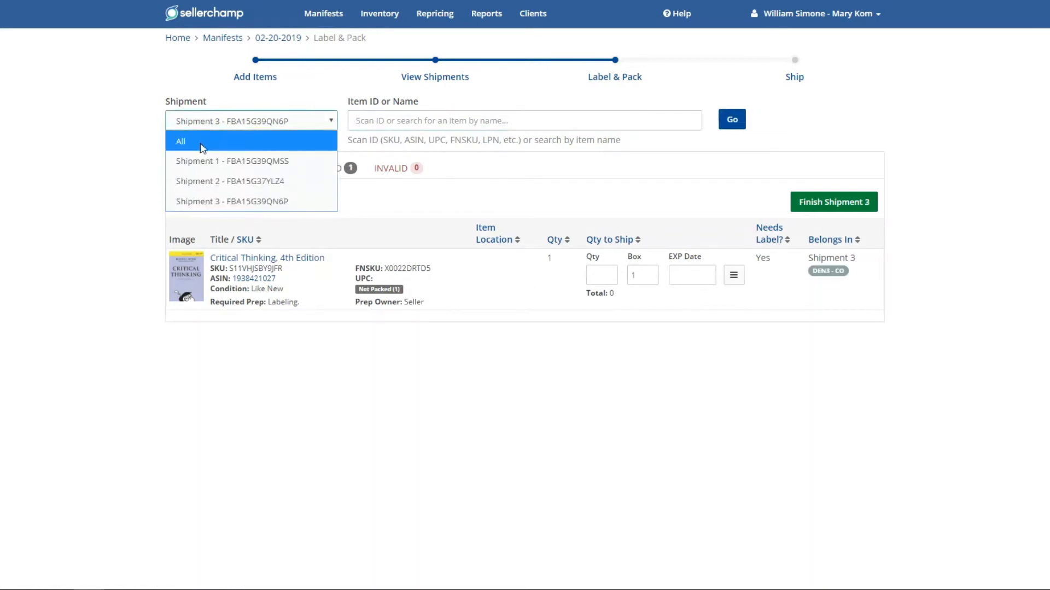
left_click(203, 147)
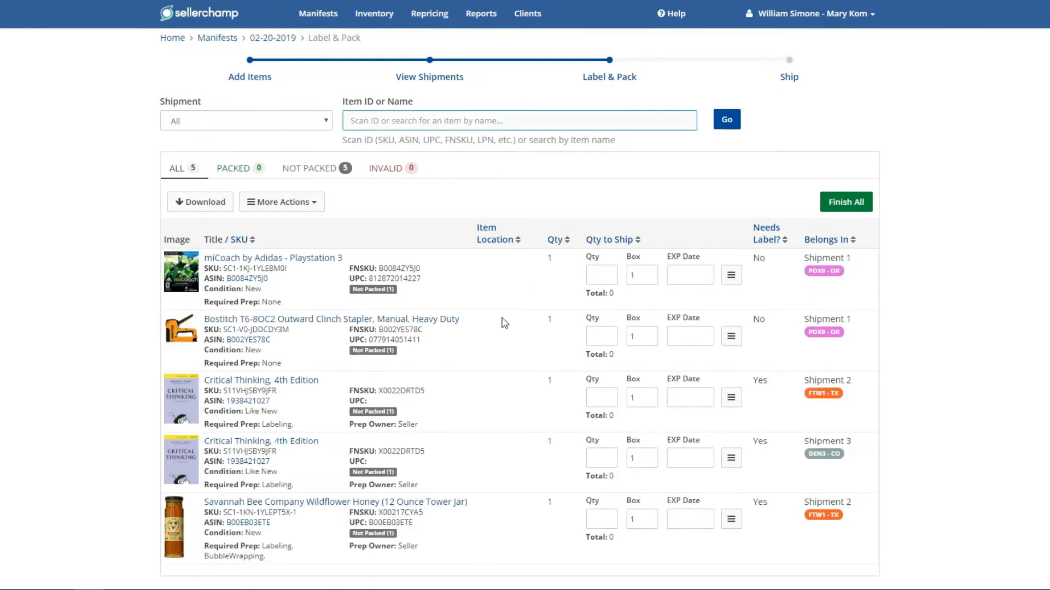
scroll(504, 323, "down", 1)
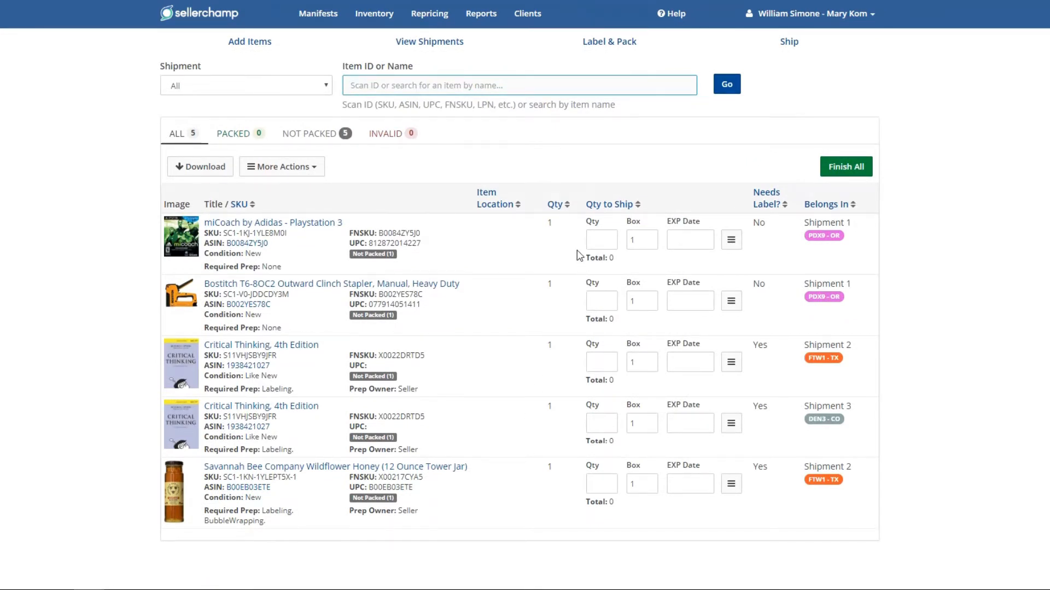
left_click(730, 240)
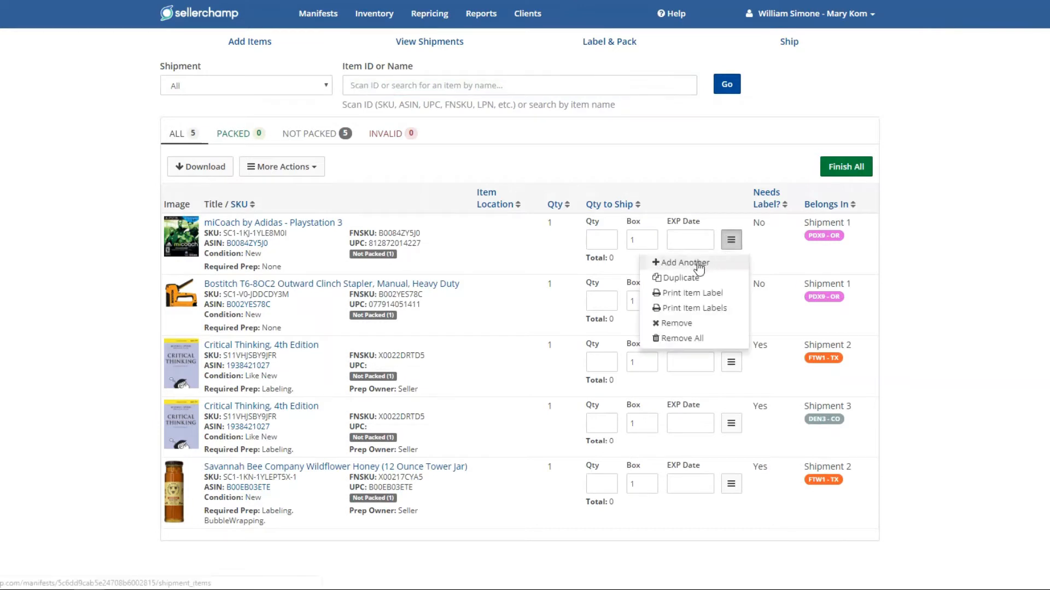
left_click(485, 251)
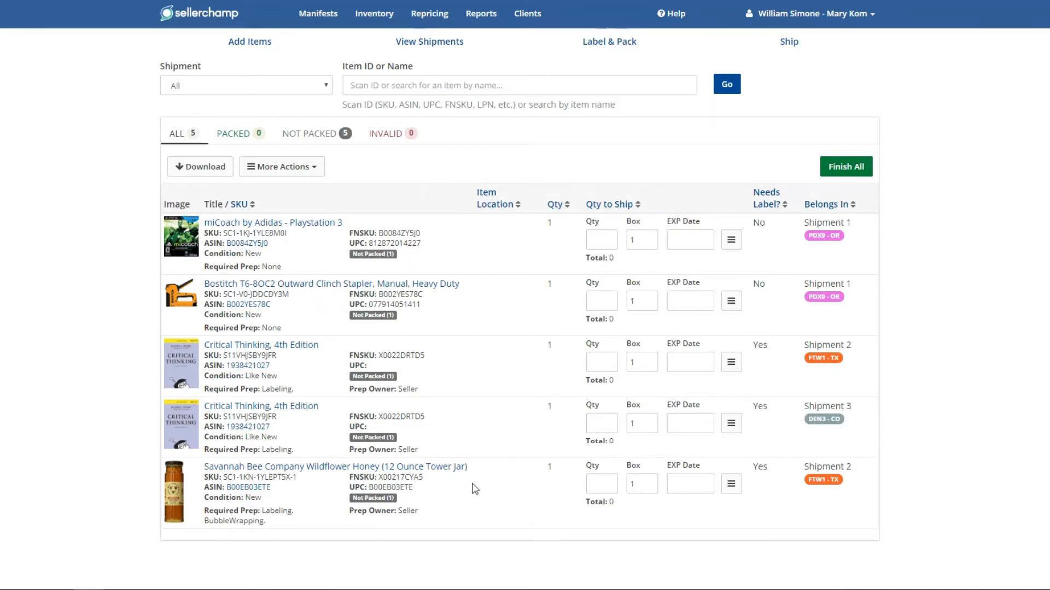
mouse_move(169, 497)
scroll(503, 502, "up", 2)
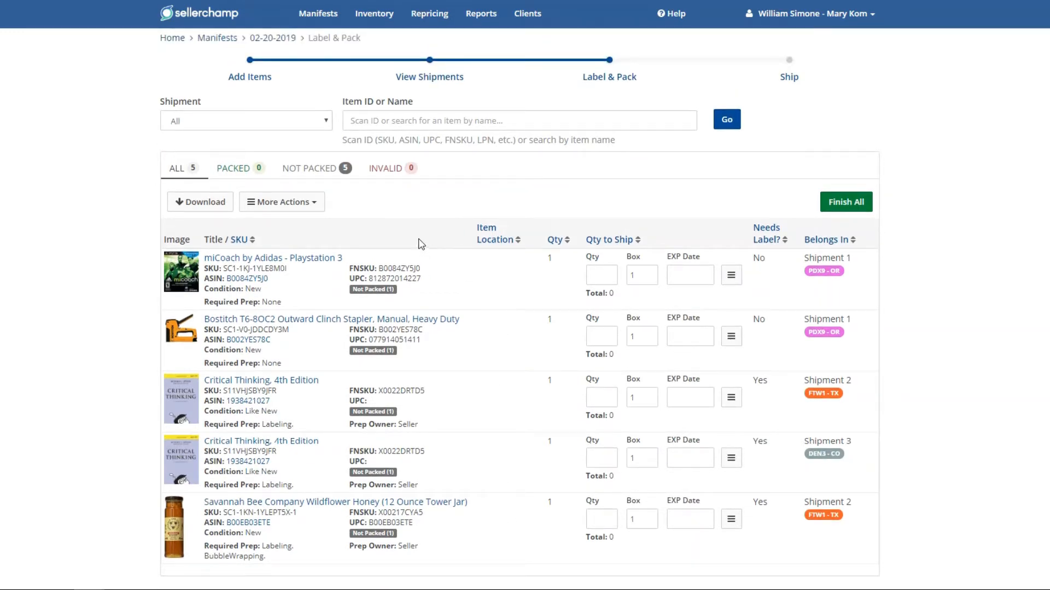
Pack all unpacked items in the 02-20-2019 manifest and confirm the action.
left_click(306, 210)
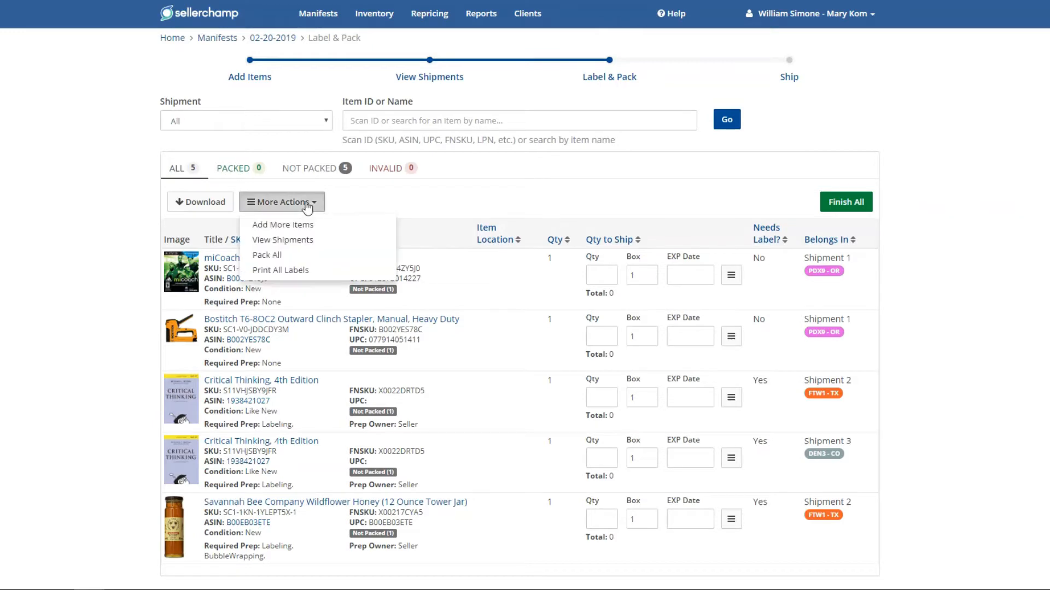
left_click(267, 255)
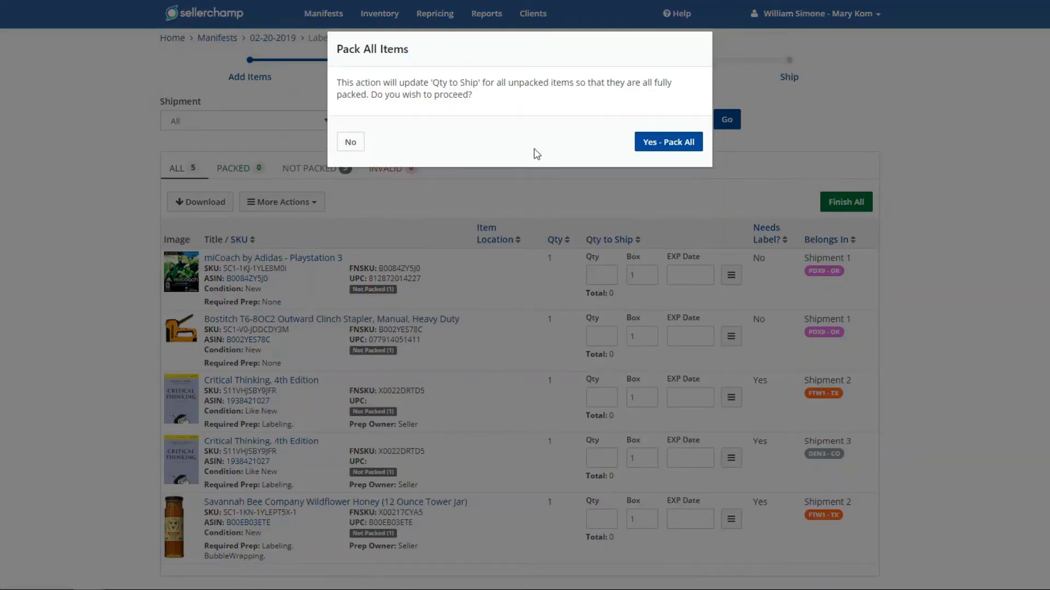
left_click(663, 143)
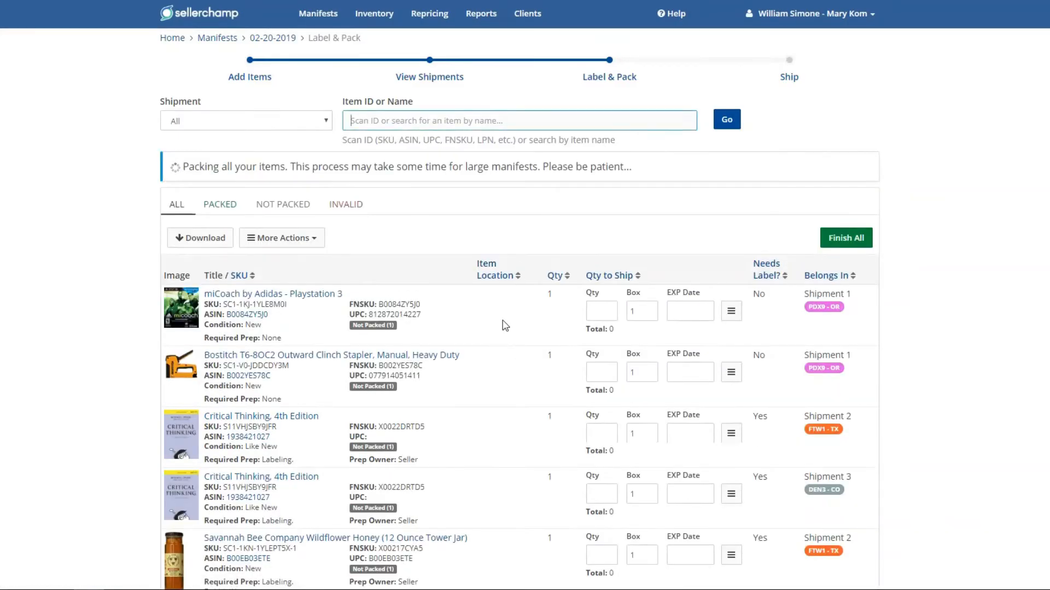
scroll(505, 326, "down", 2)
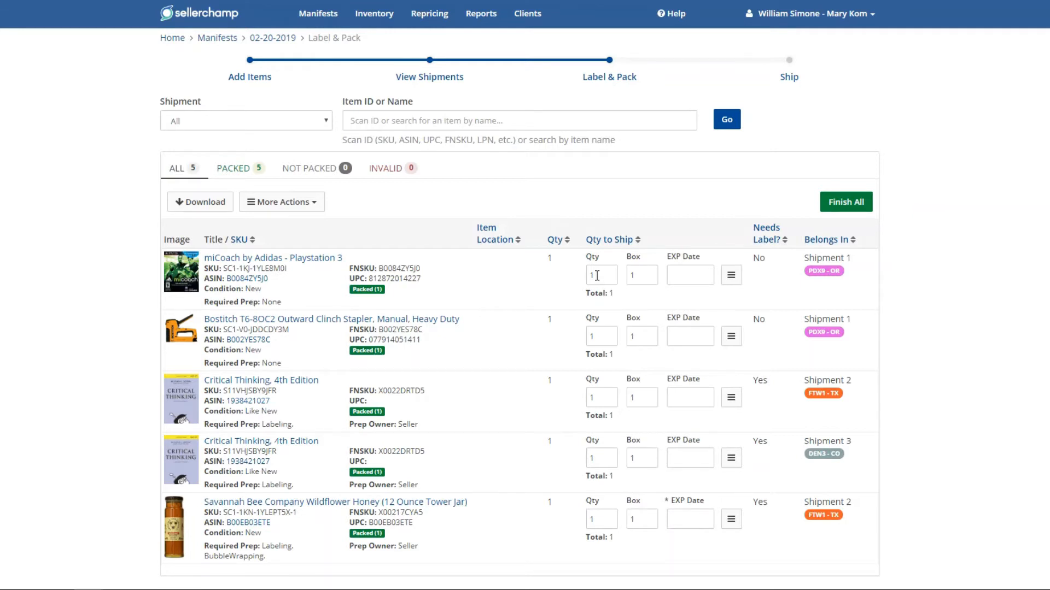
Set the quantity to ship of the miCoach by Adidas item to 2.
double_click(596, 275)
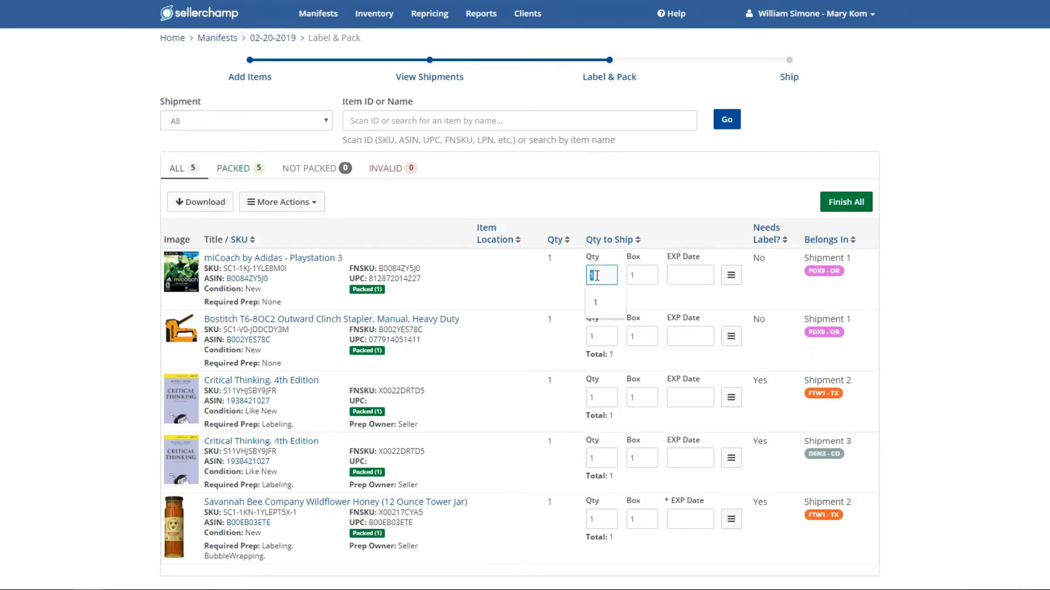
type("2")
left_click(561, 285)
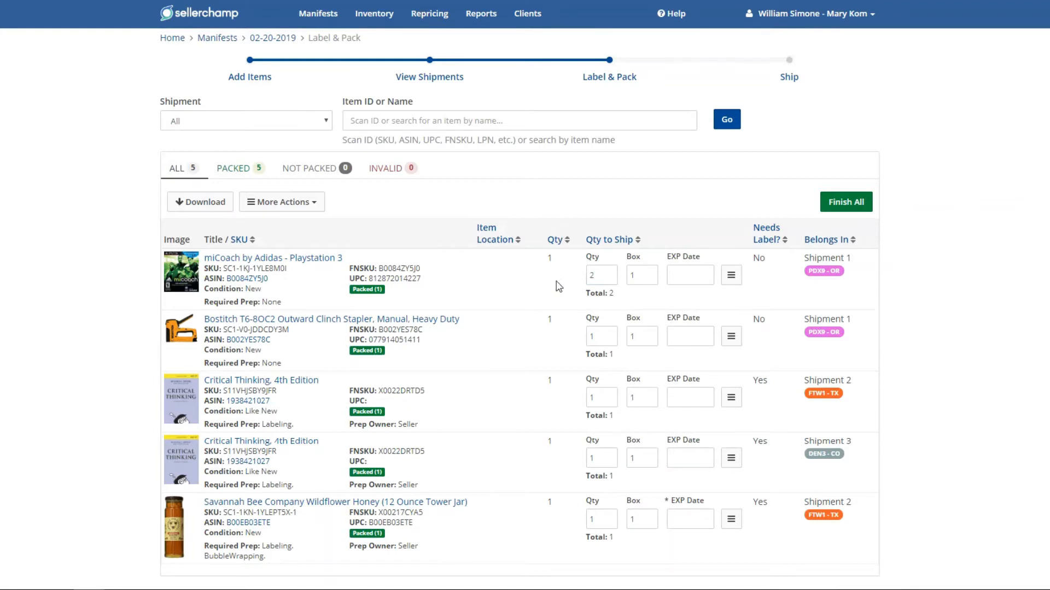
scroll(557, 286, "down", 1)
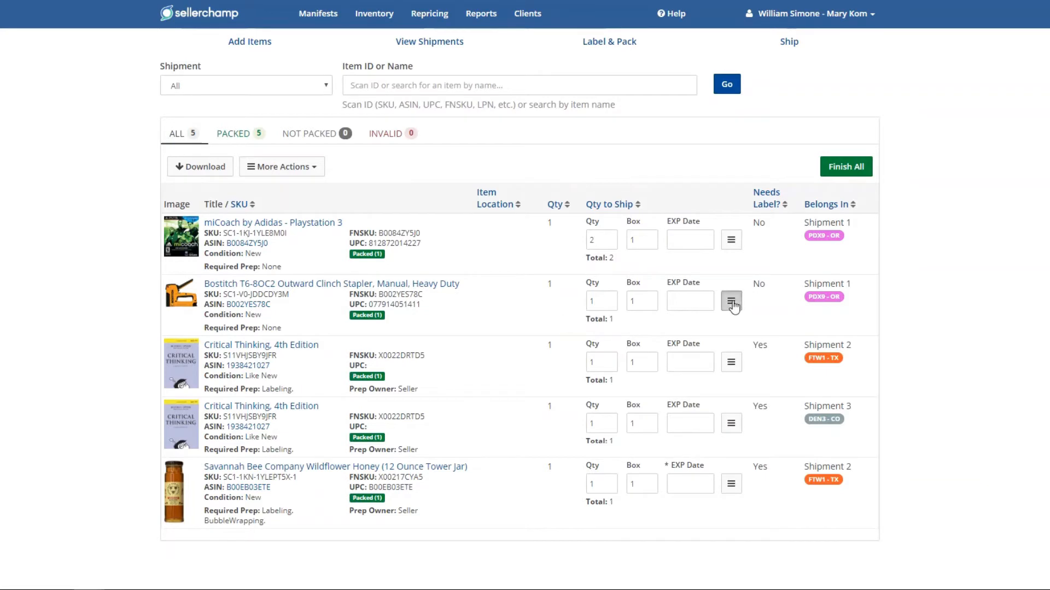
left_click(731, 302)
left_click(688, 327)
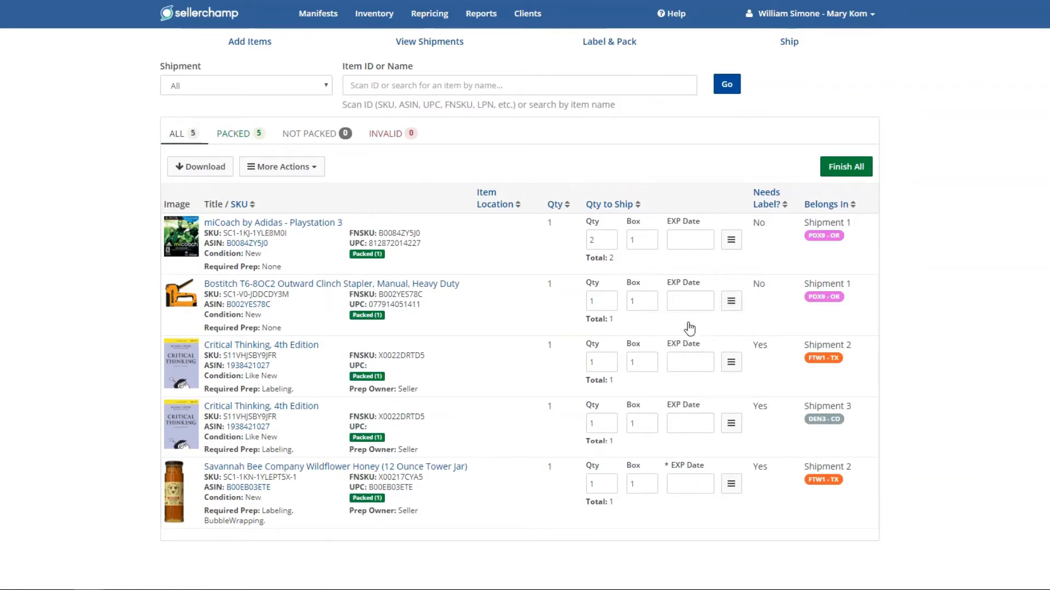
double_click(601, 303)
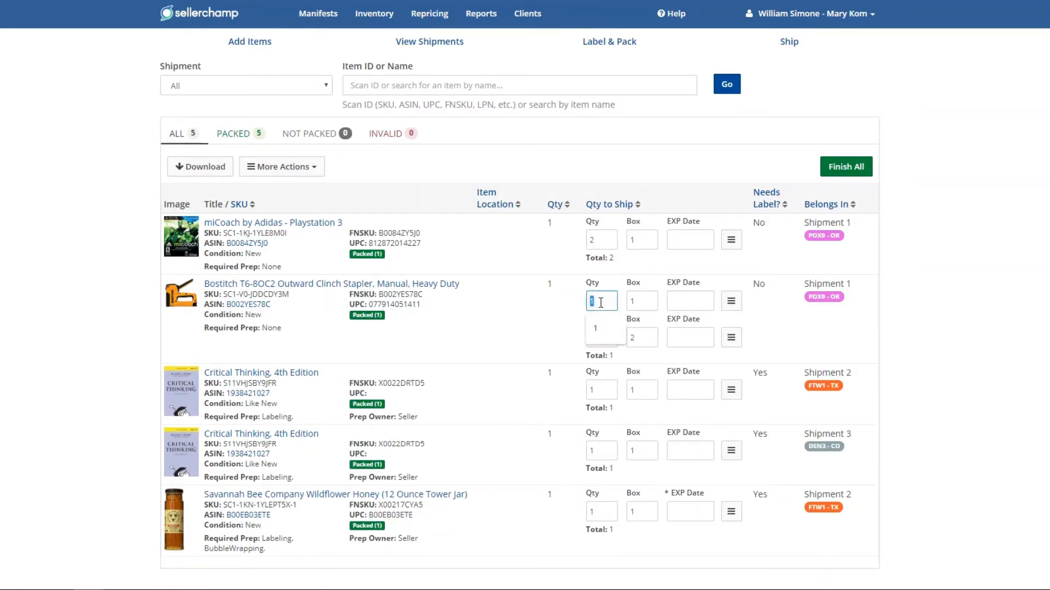
type("2")
left_click(595, 338)
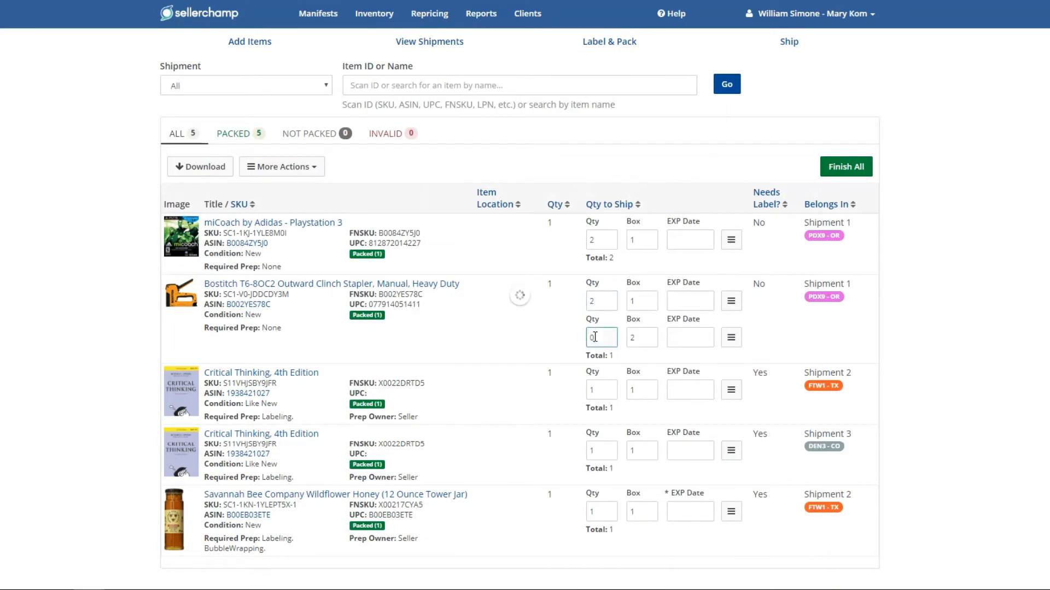
left_click(731, 301)
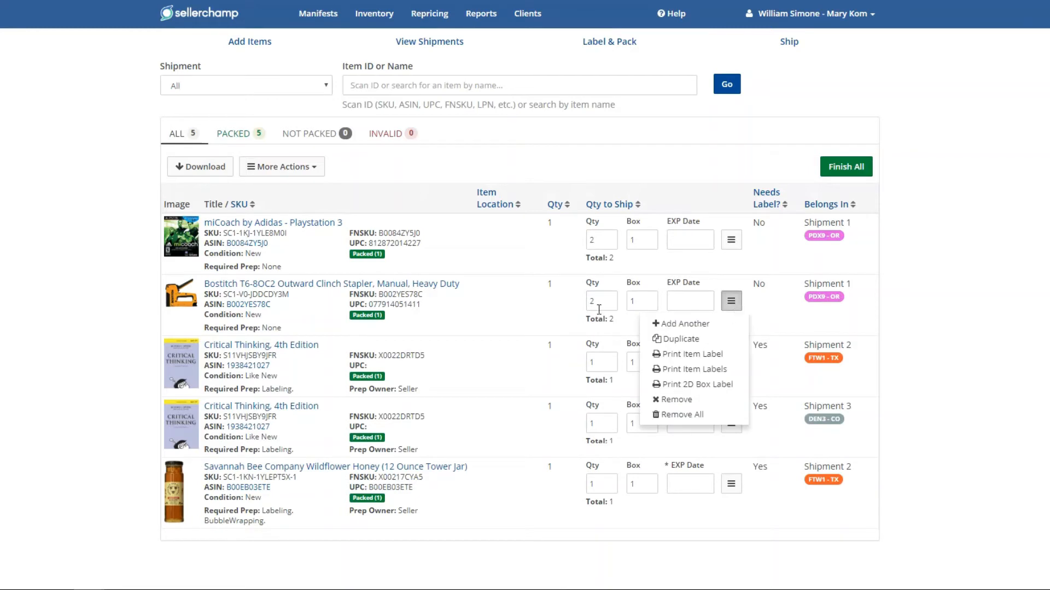
double_click(604, 301)
type("1")
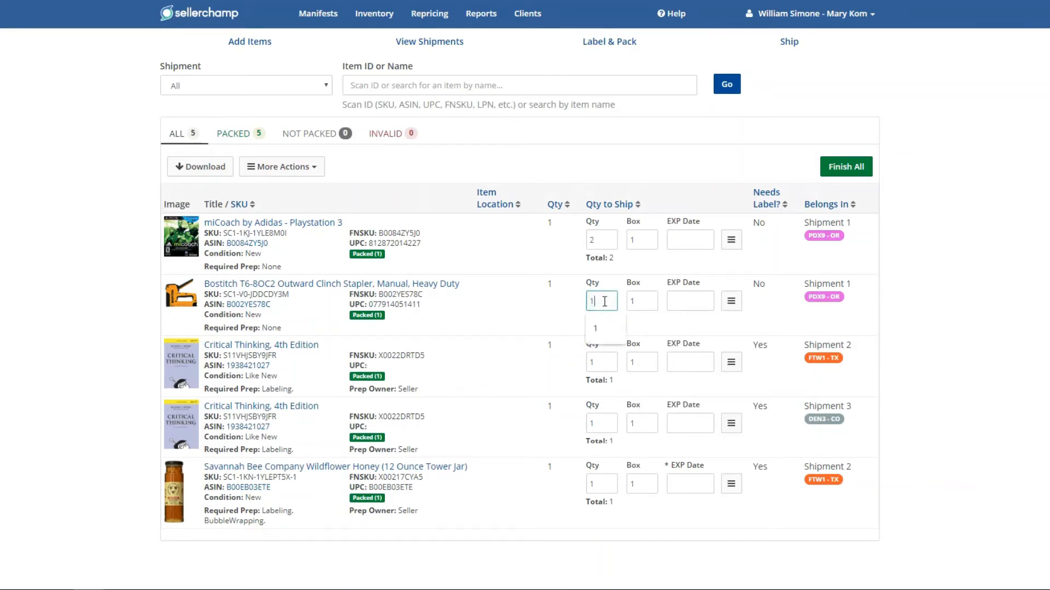
left_click(731, 300)
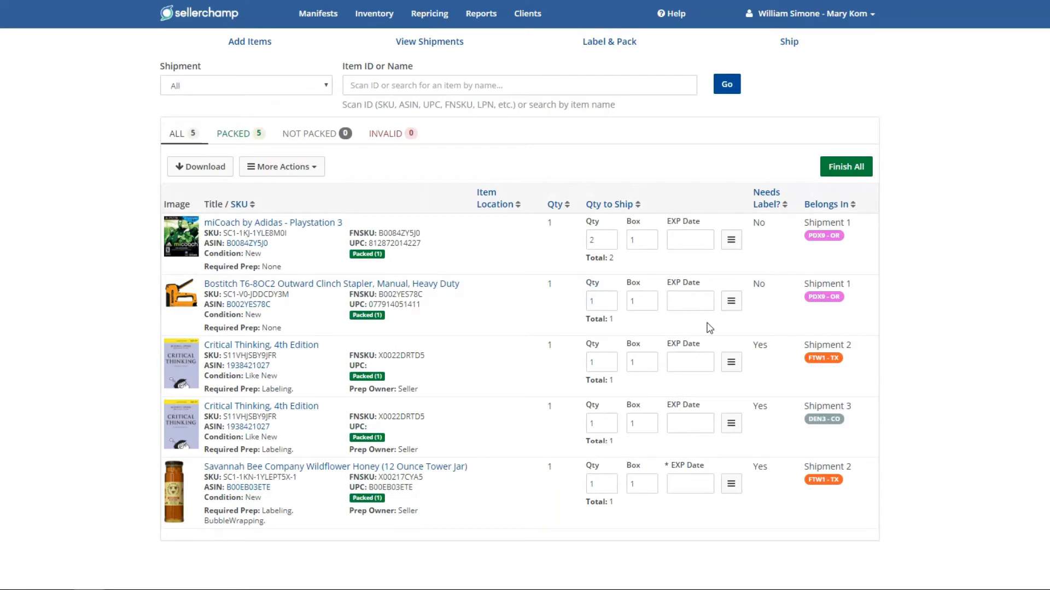
Add another box entry to the Bostitch stapler and set the quantity in box 2 to 1.
left_click(731, 300)
left_click(699, 325)
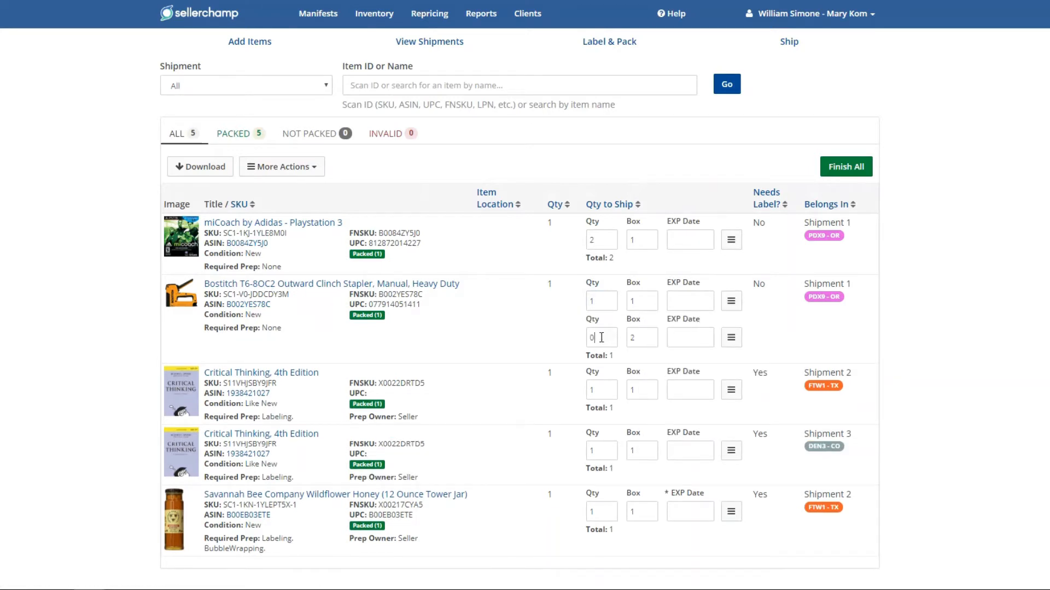
left_click(602, 337)
type("1")
left_click(540, 316)
Review the FBA labels for all items, showing only those that need a label, and close the label printing dialog.
scroll(517, 343, "down", 1)
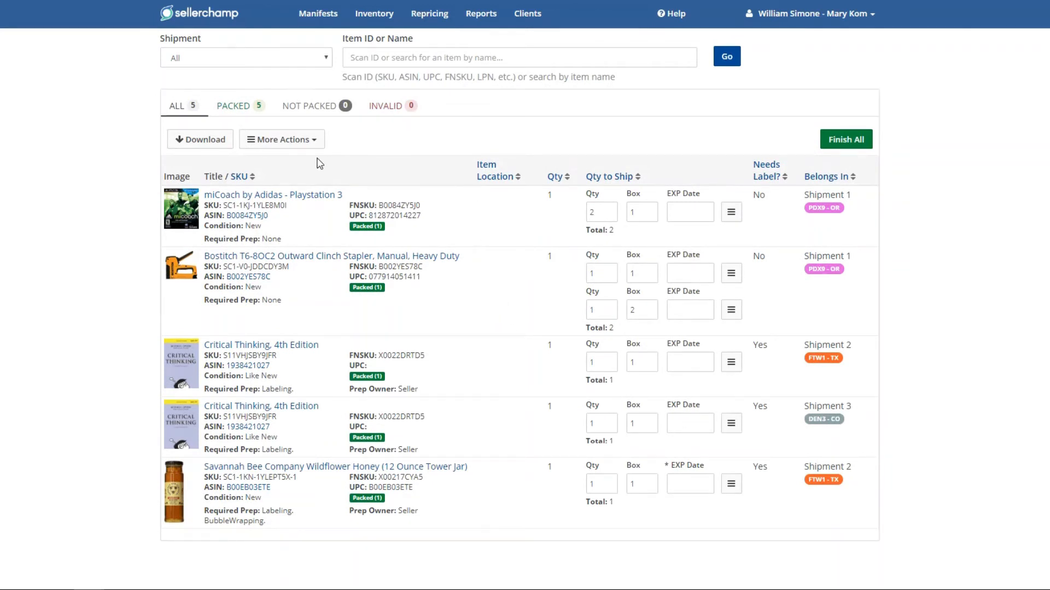
left_click(299, 144)
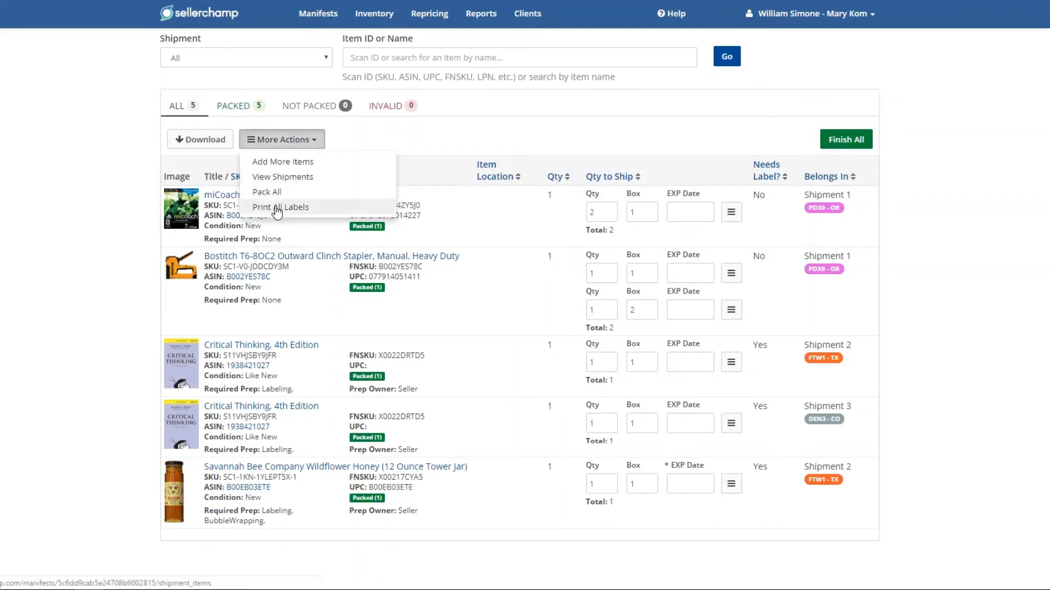
left_click(276, 209)
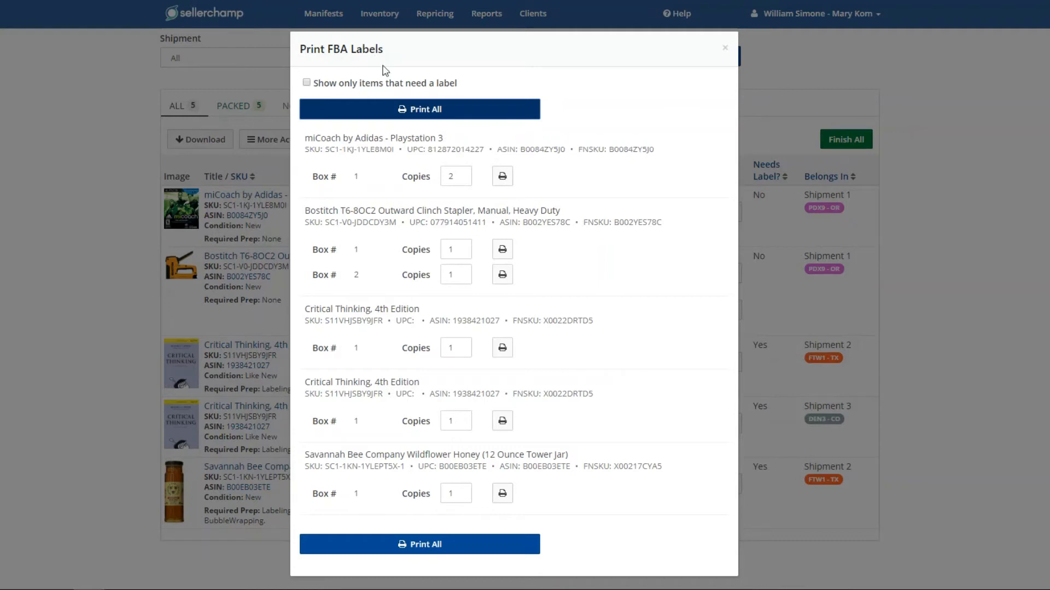
left_click(331, 86)
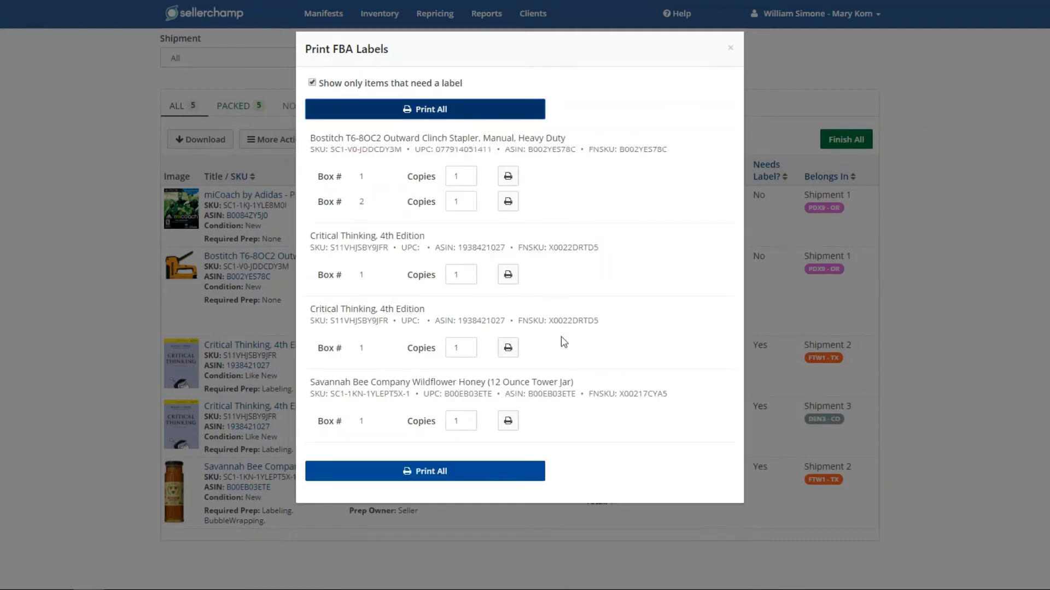
left_click(732, 49)
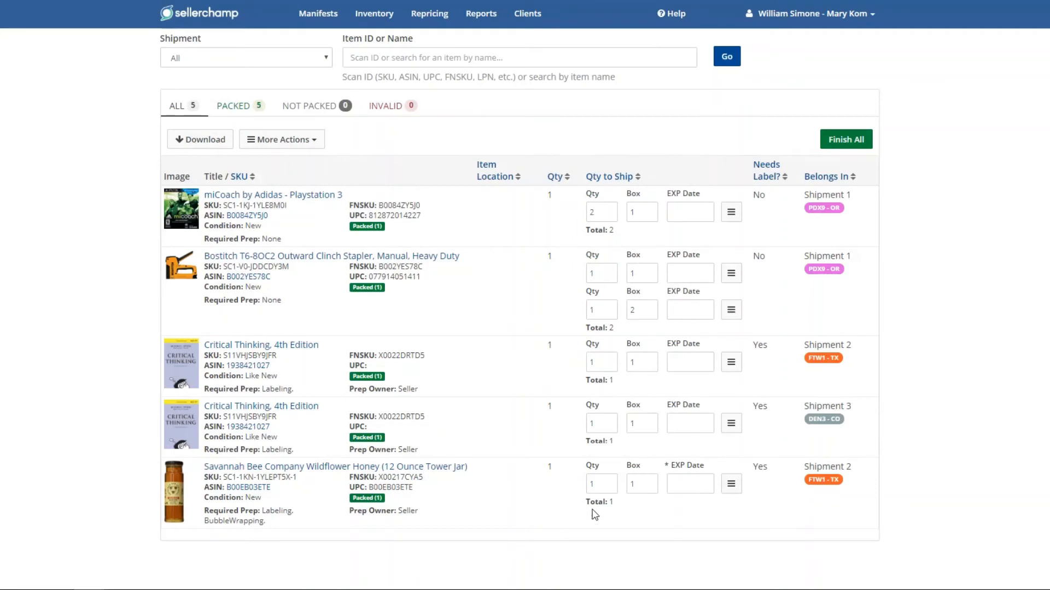
Set the Savannah Bee honey's expiration date to 05-31-2019 and finish all shipments, confirming the update on Amazon.
left_click(680, 485)
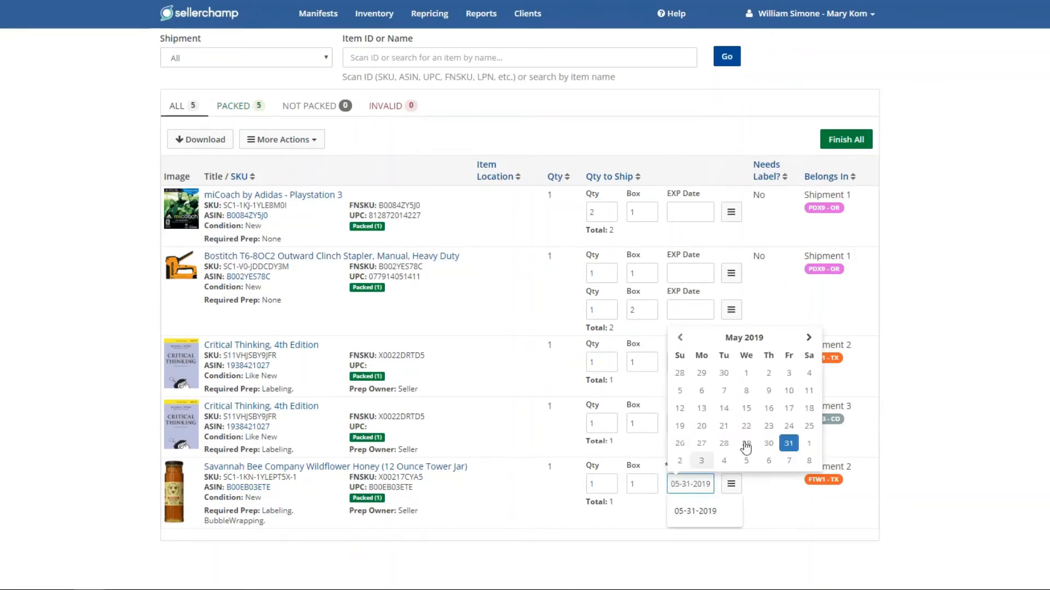
left_click(755, 486)
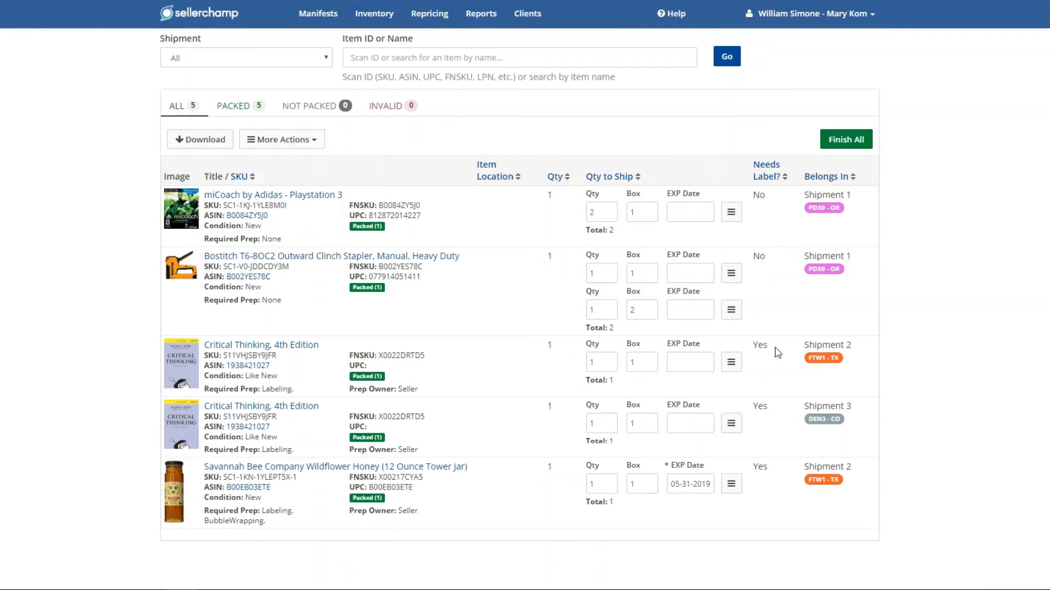
left_click(834, 139)
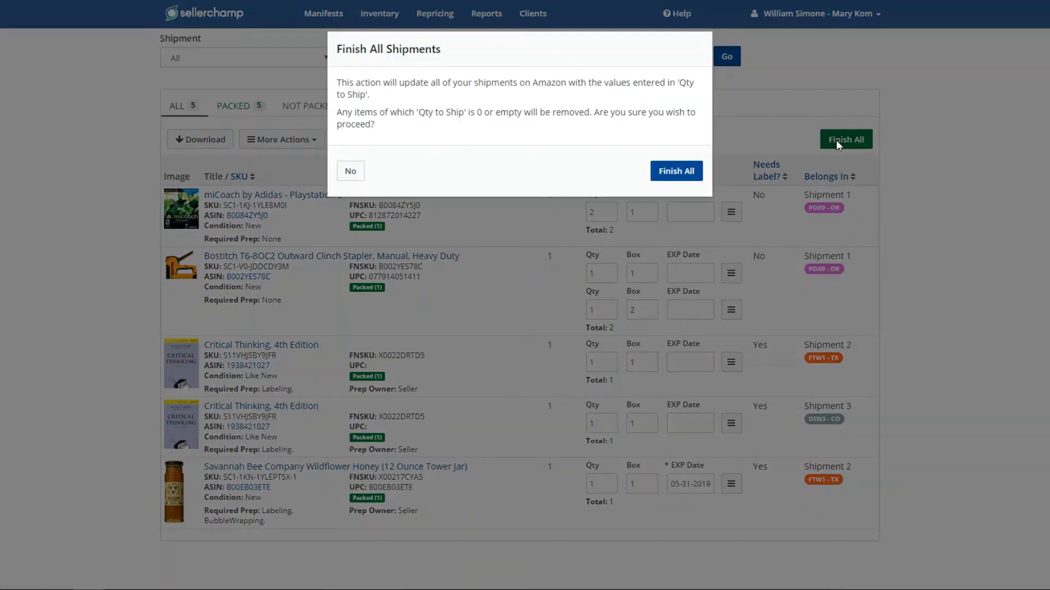
left_click(668, 172)
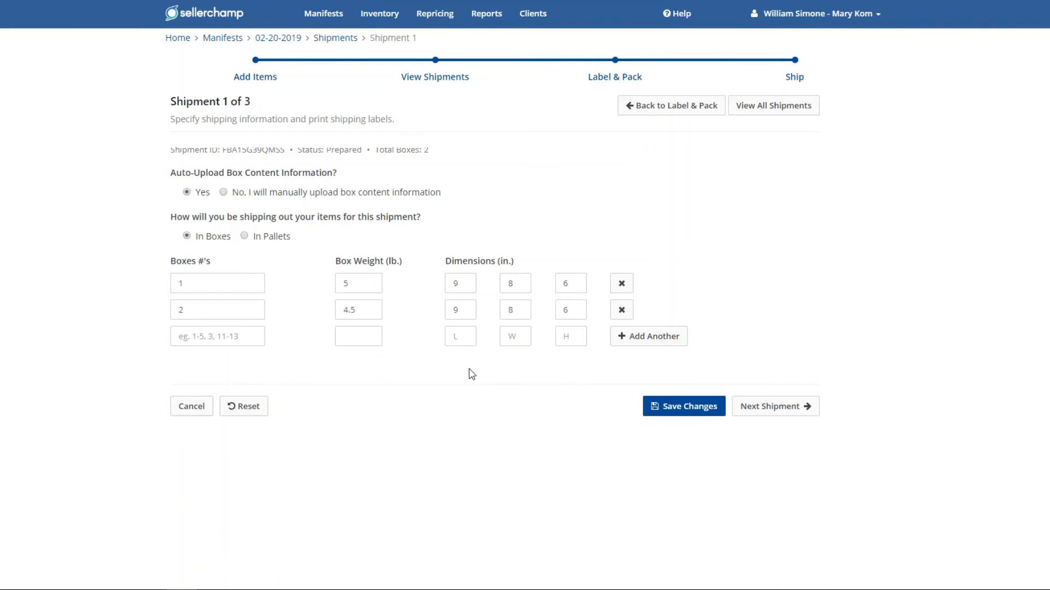
Save Shipment 1's box weights and dimensions and print its box labels.
left_click(667, 413)
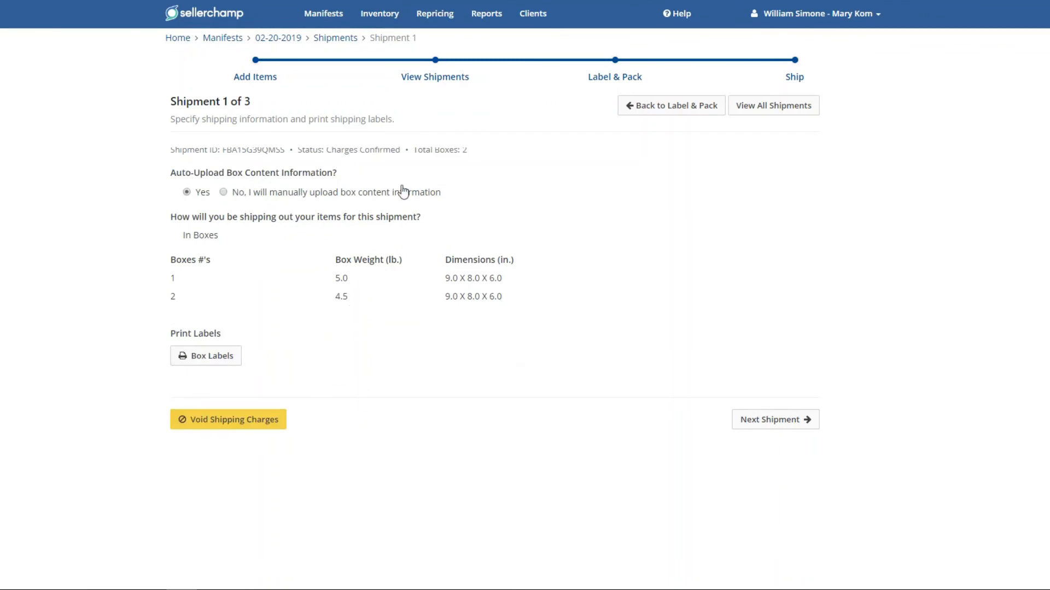
left_click(214, 360)
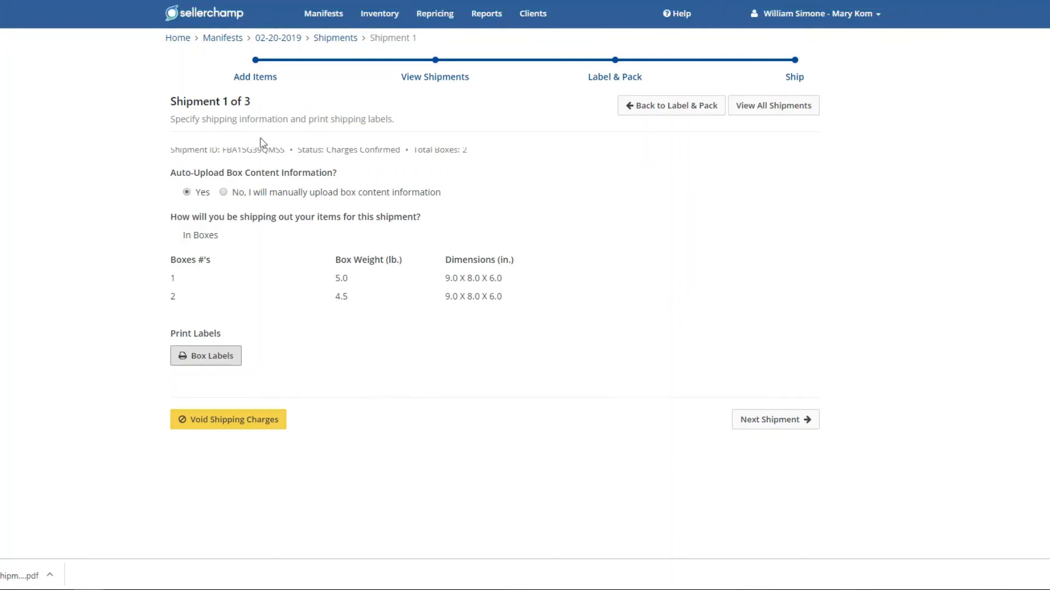
View the shipping information of Shipment 2 and Shipment 3.
left_click(761, 425)
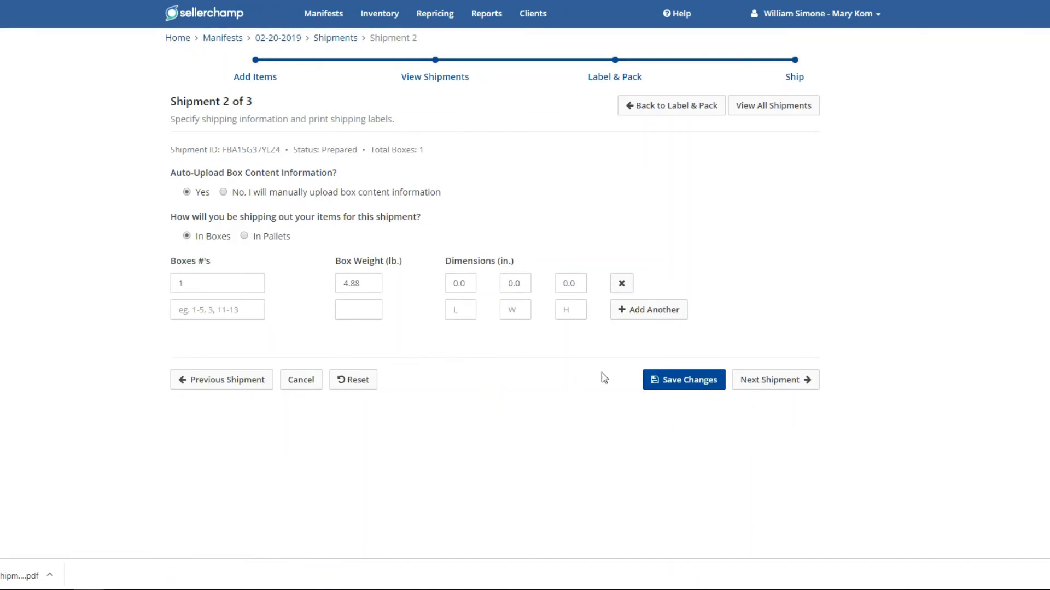
left_click(786, 378)
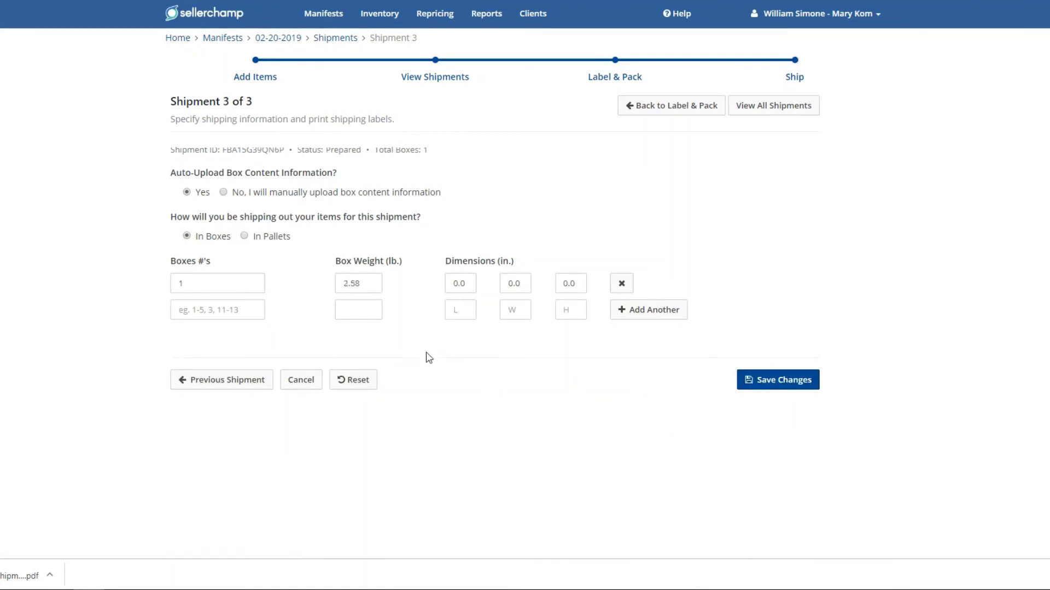